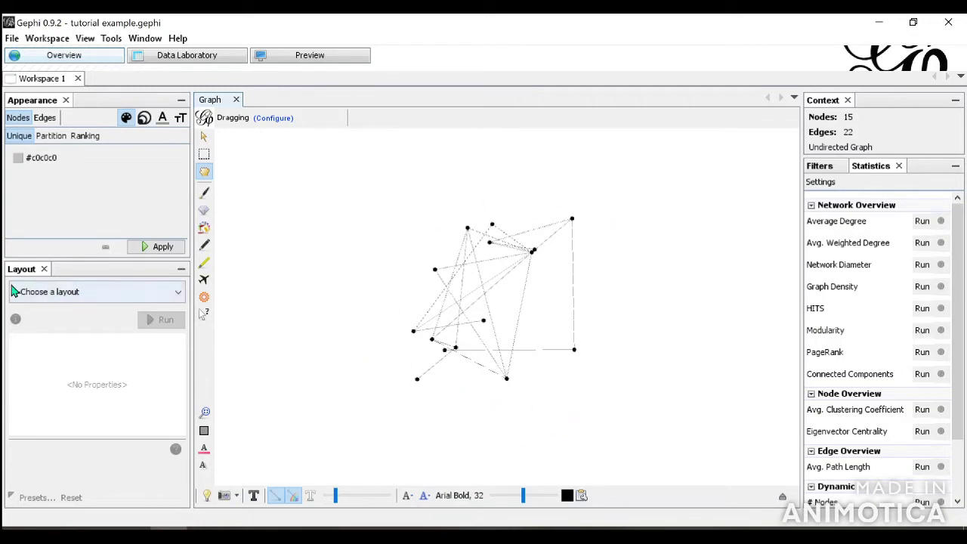
Open the 'Choose a layout' dropdown in the Layout panel
click(151, 292)
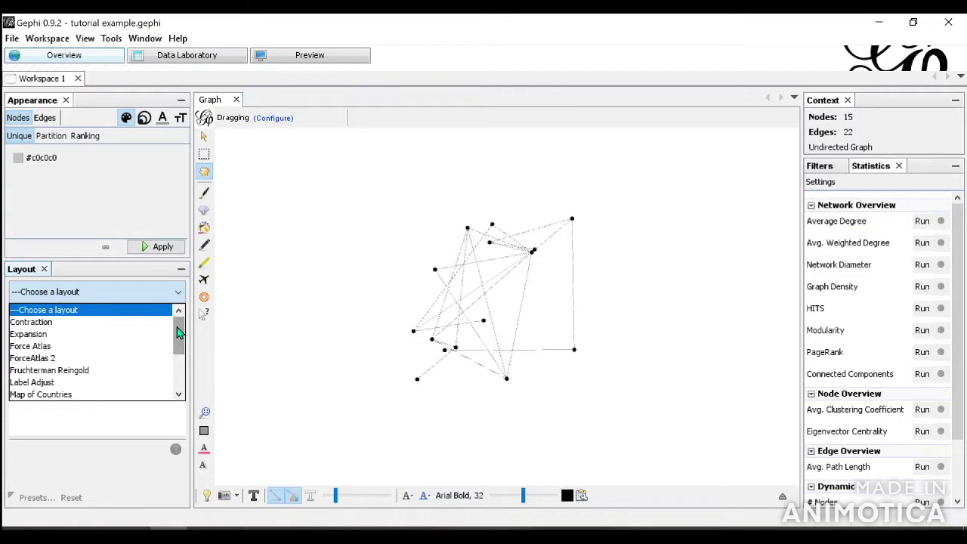
Select Force Atlas as the layout algorithm after reading its description
mouse_move(179, 332)
mouse_down()
mouse_move(174, 375)
mouse_move(180, 325)
mouse_up()
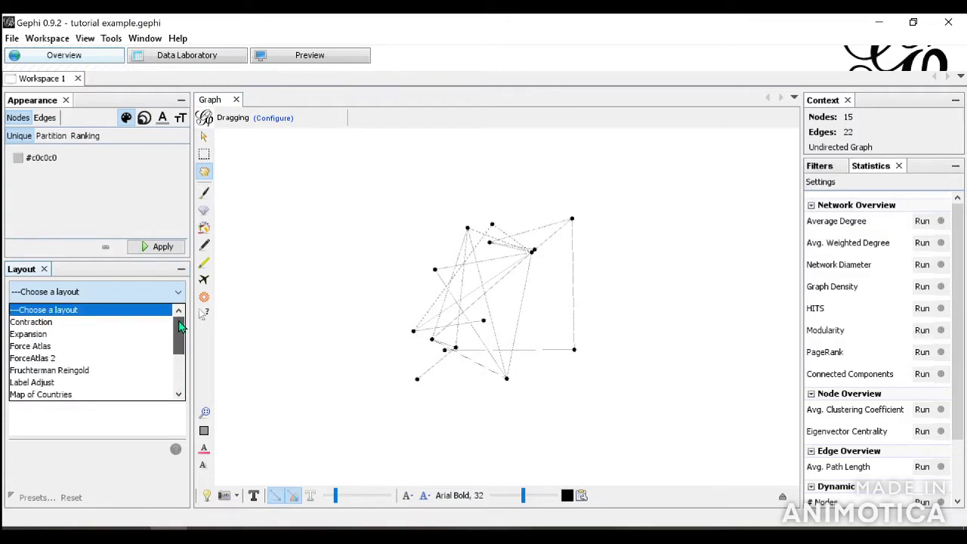
click(144, 349)
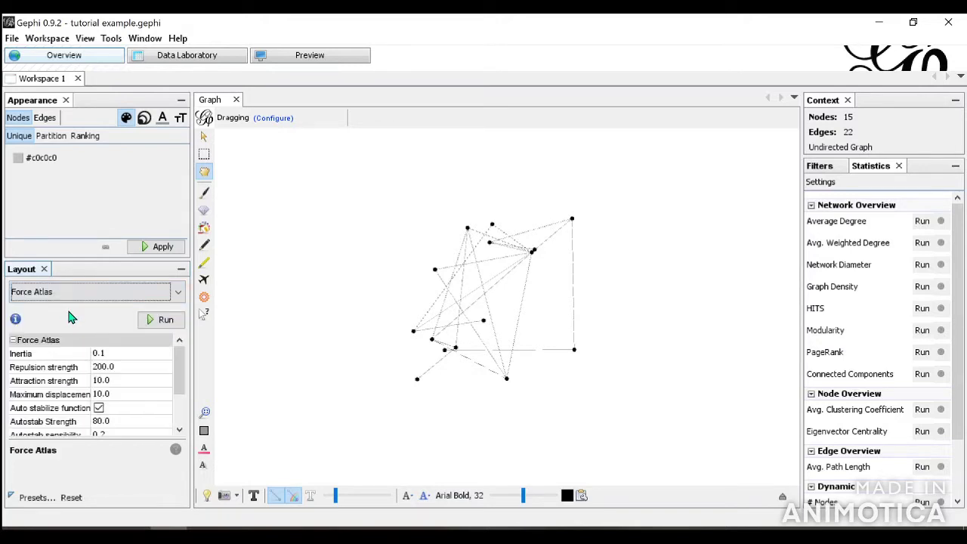
mouse_move(18, 323)
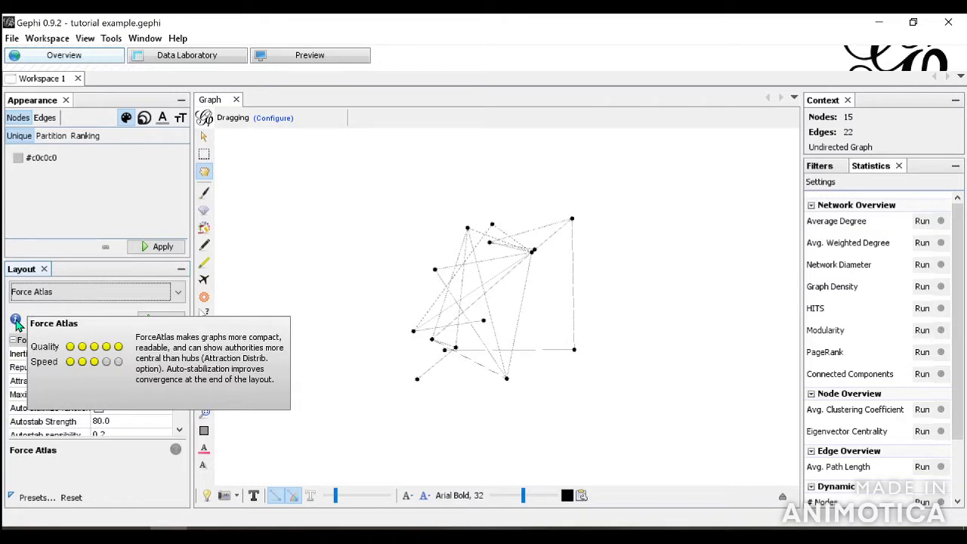
click(71, 294)
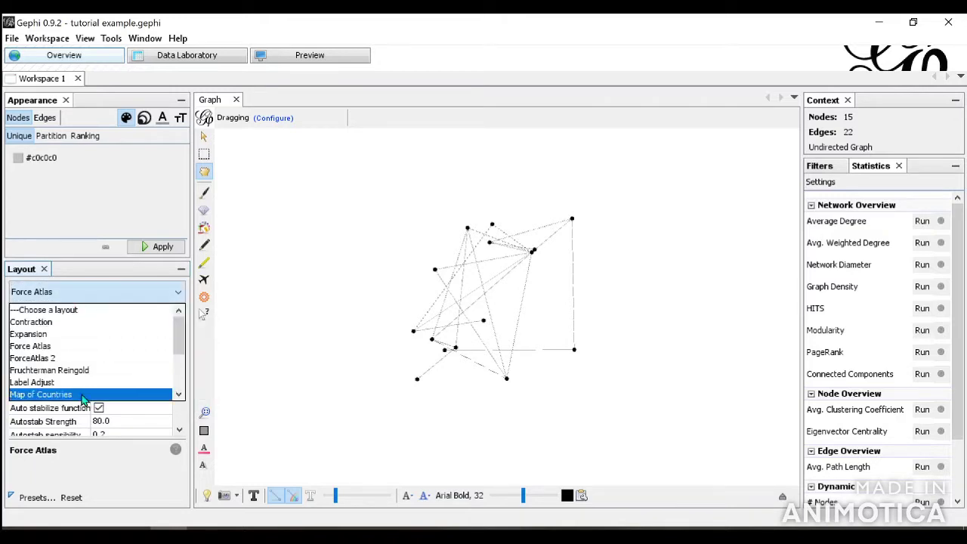
scroll(85, 376, down, 3)
scroll(85, 375, up, 3)
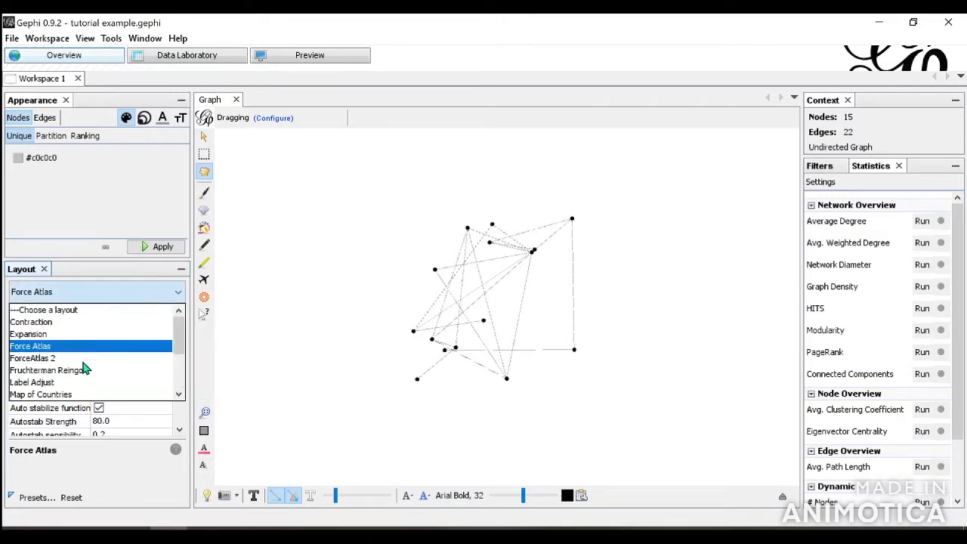
click(169, 298)
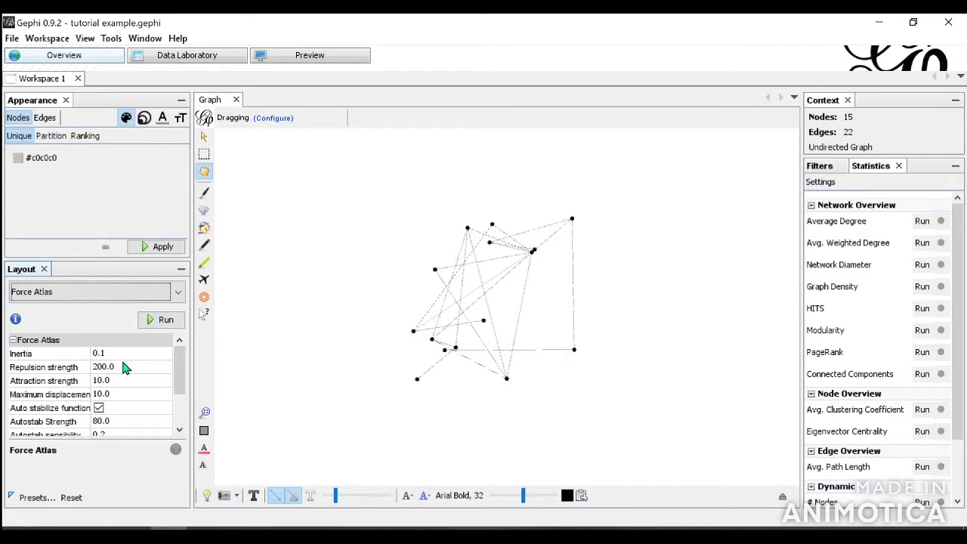
click(126, 367)
Run Force Atlas with repulsion strength 10000, stopping once the nodes spread apart
click(154, 320)
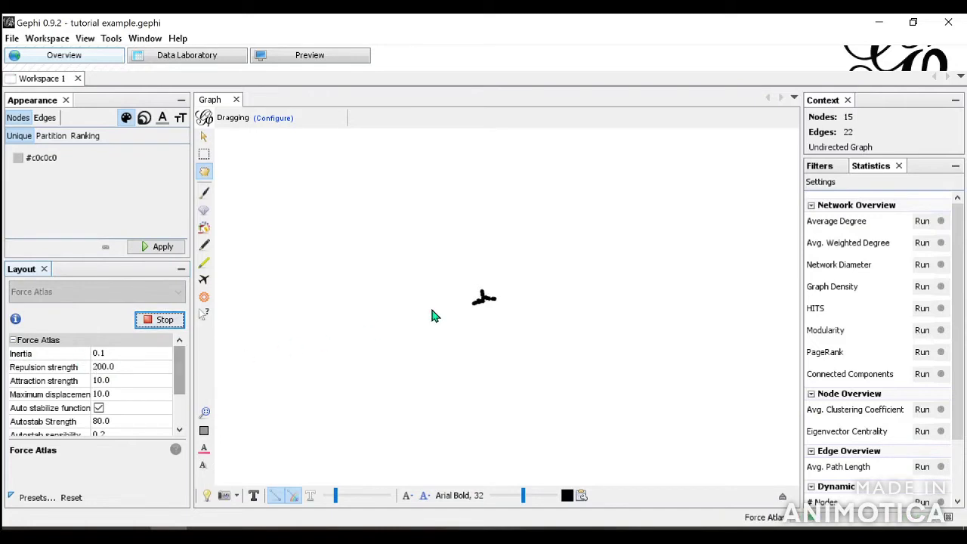
click(124, 366)
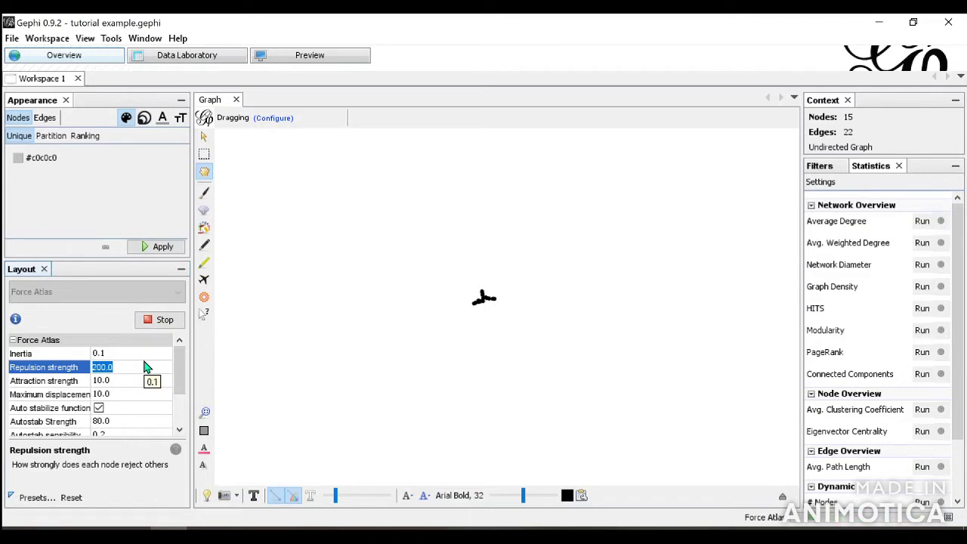
text(10000)
key(shift+Tab)
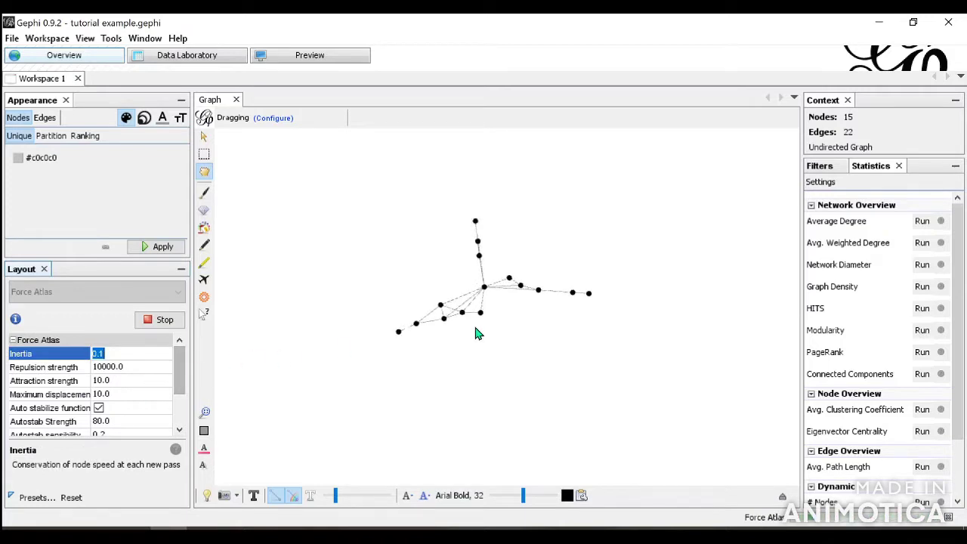
click(510, 301)
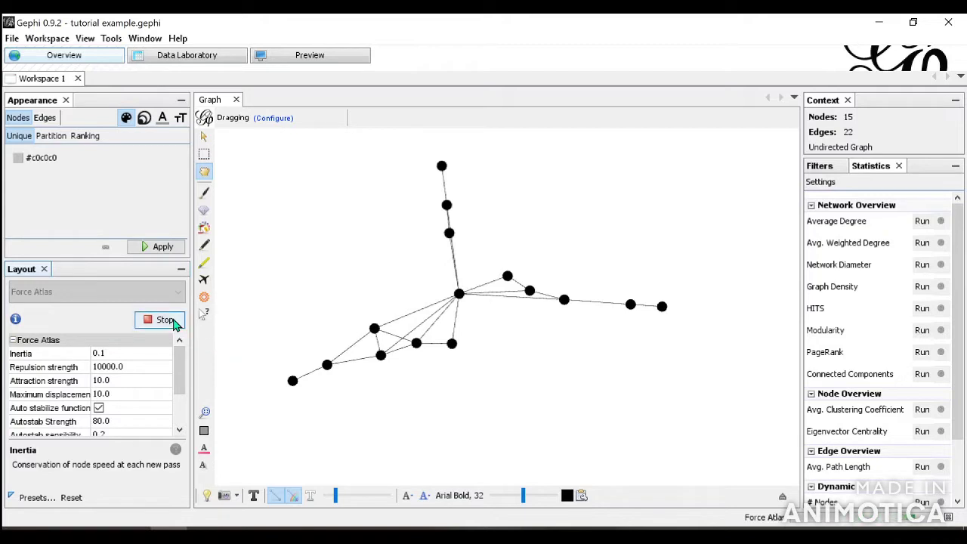
click(160, 320)
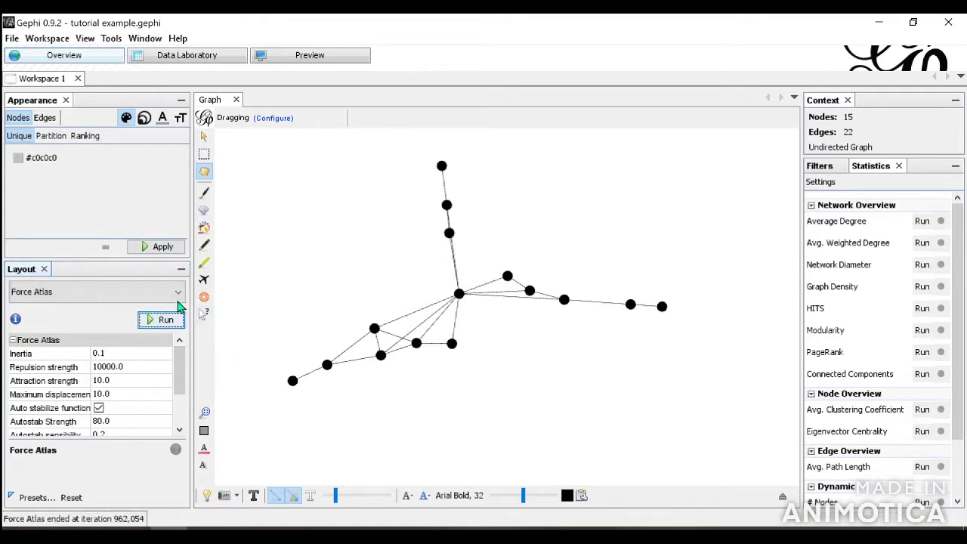
Run and stop Fruchterman Reingold to give the 15 nodes a rounder spread
click(176, 300)
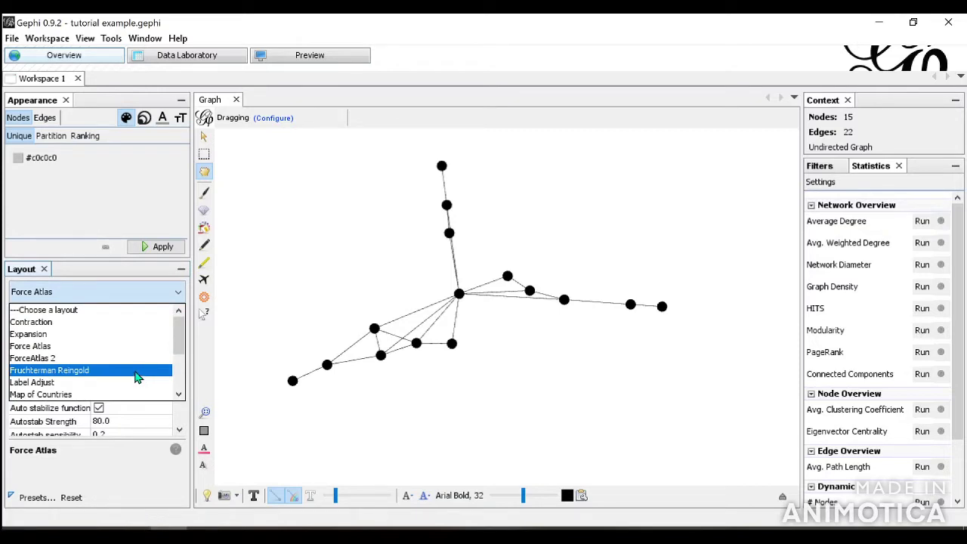
click(137, 370)
click(160, 320)
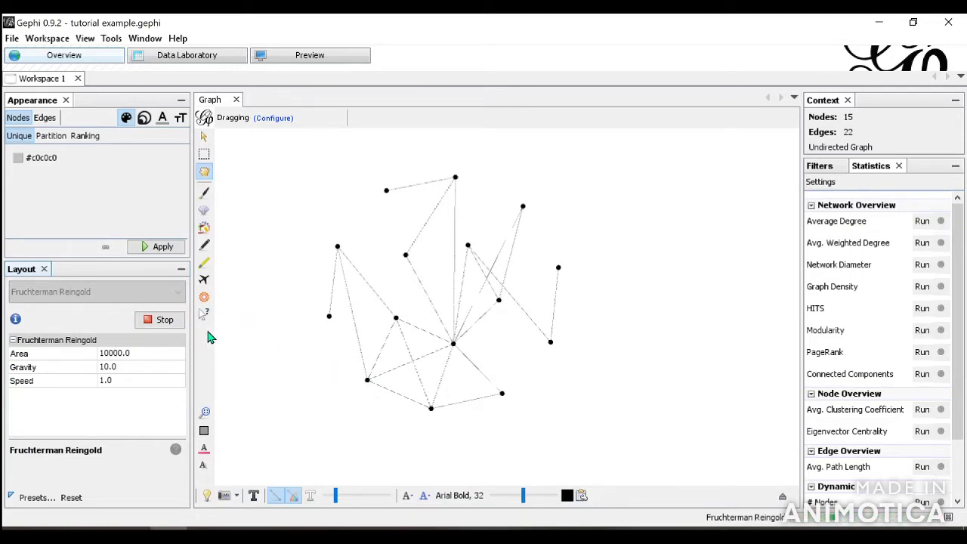
click(155, 320)
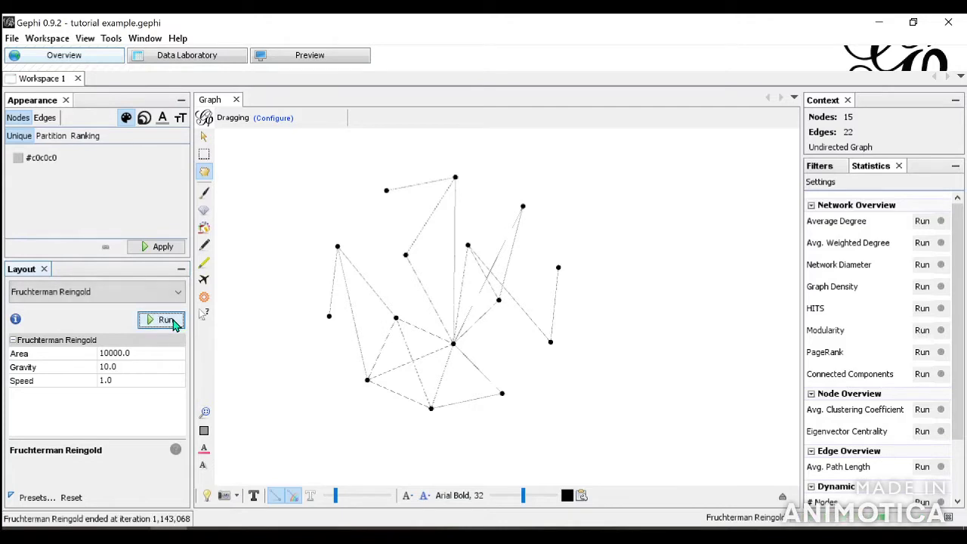
click(177, 293)
Rerun Force Atlas into a branching star and turn on node name labels
click(147, 346)
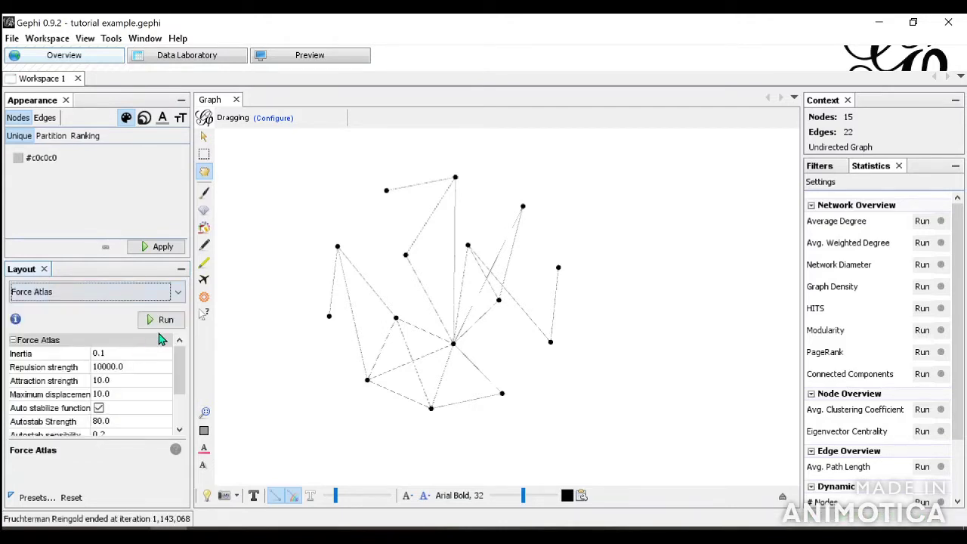
click(165, 321)
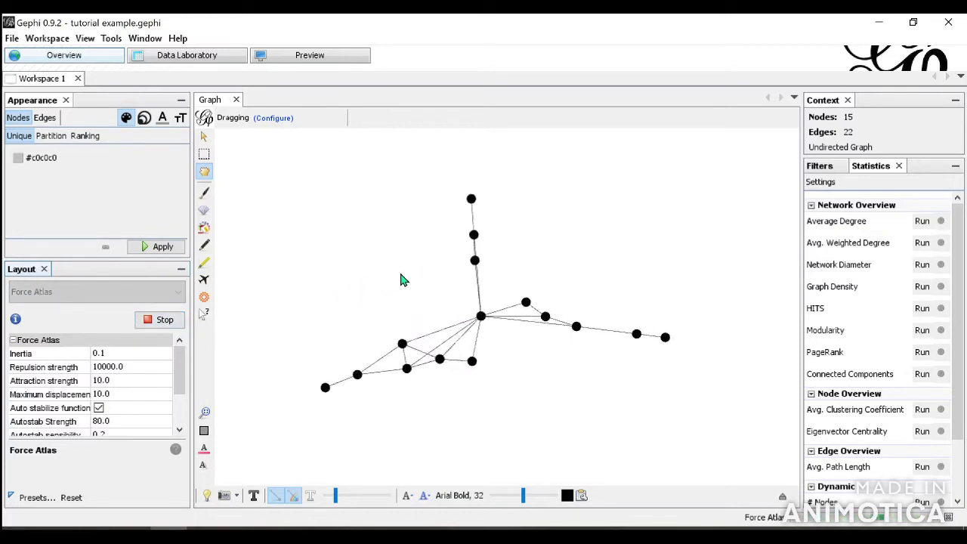
click(172, 322)
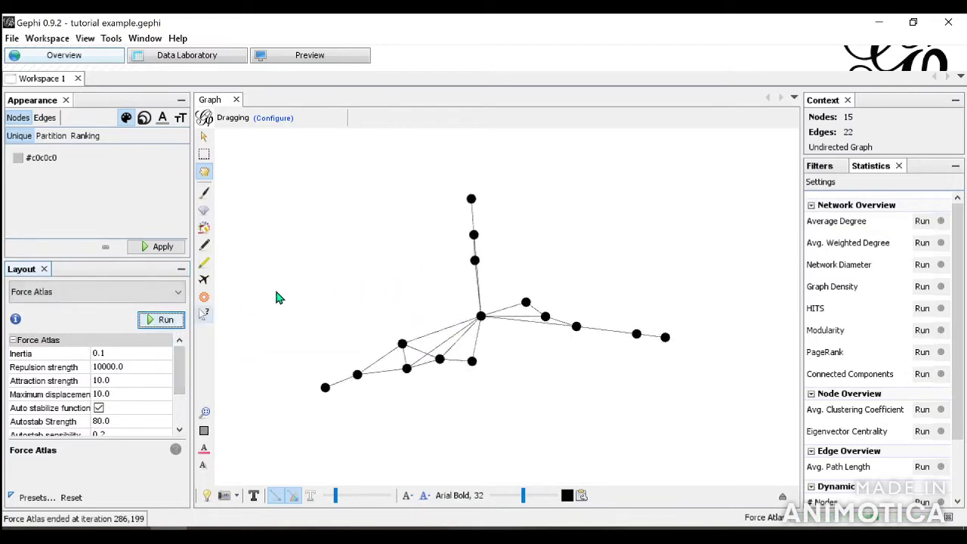
click(254, 495)
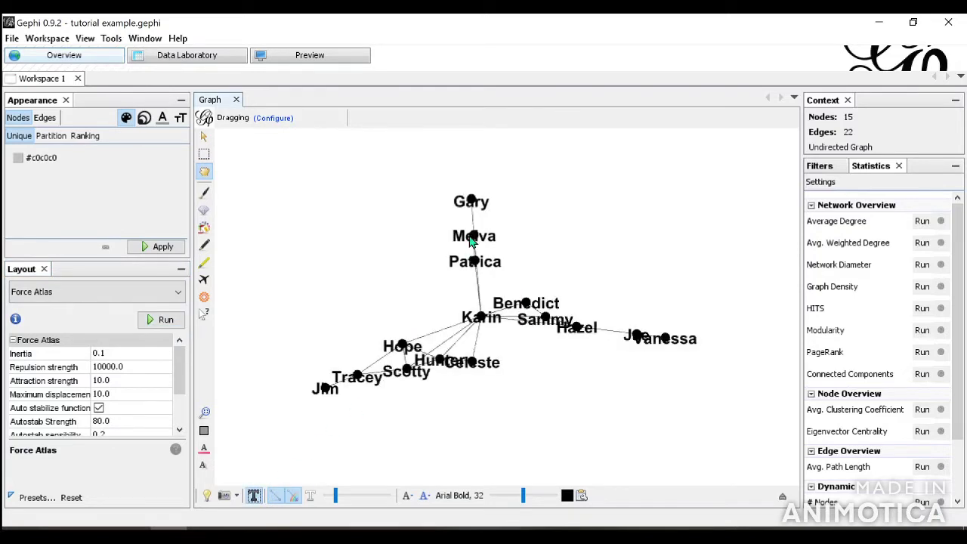
Run Label Adjust to separate overlapping labels, then select the Noverlap layout
click(168, 294)
scroll(148, 363, down, 1)
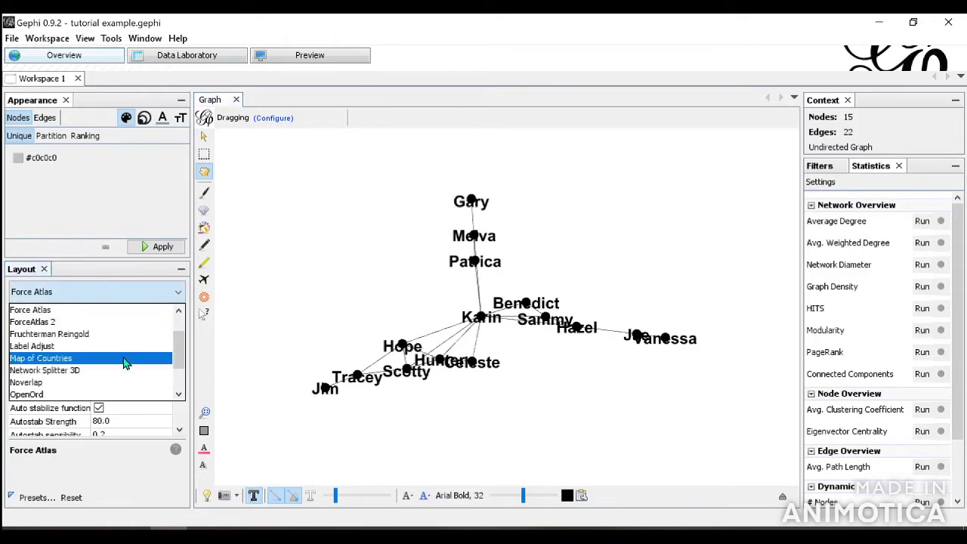
click(124, 346)
click(163, 320)
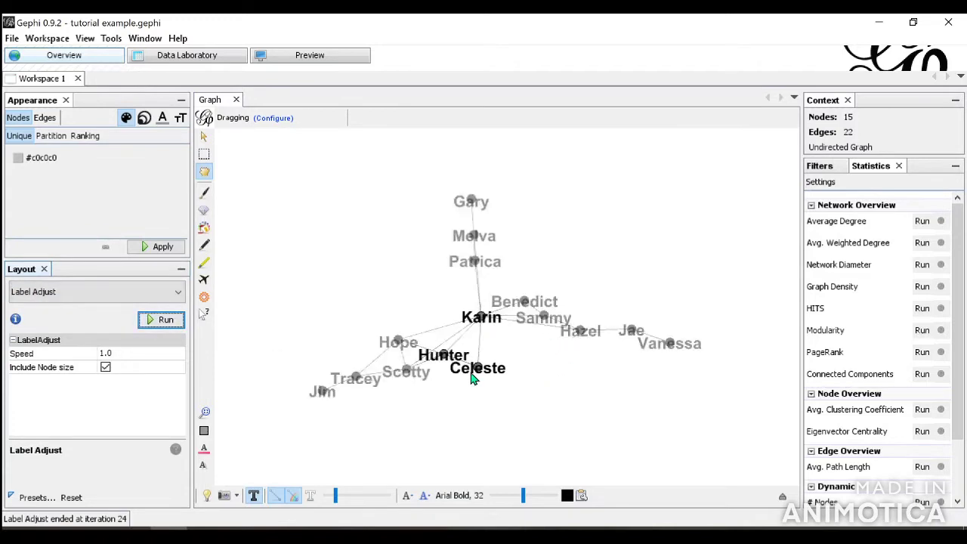
click(176, 294)
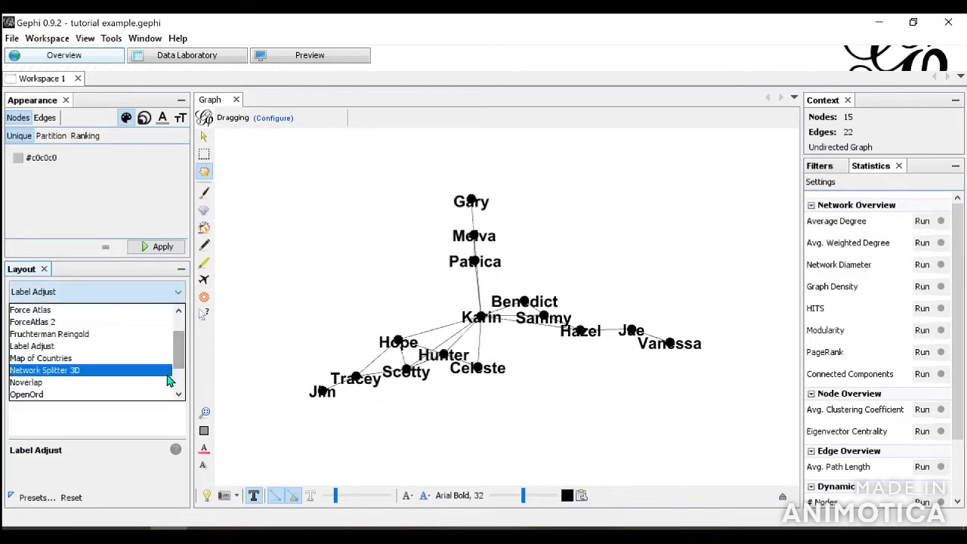
click(41, 385)
Run Noverlap, then pull the nodes closer together with the Contraction layout
click(160, 319)
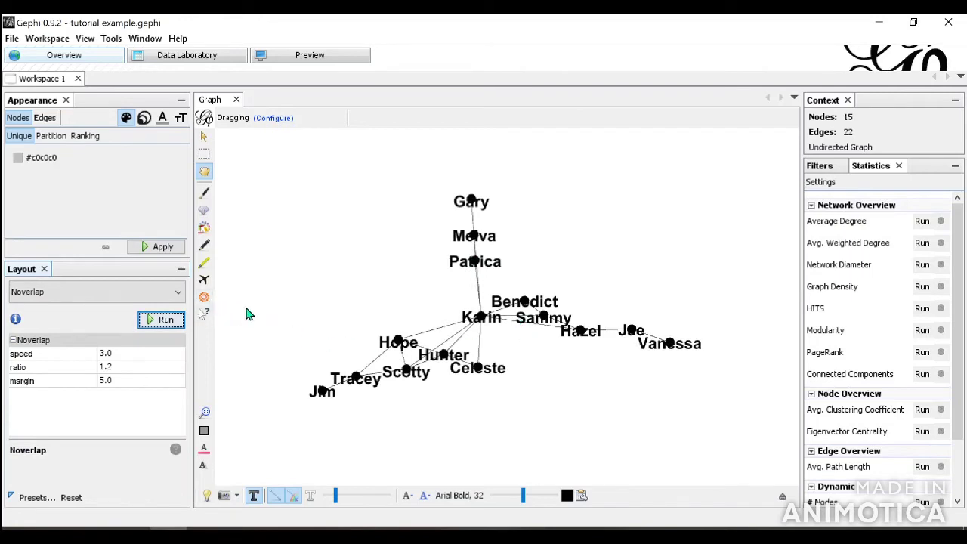
click(177, 292)
scroll(180, 351, up, 1)
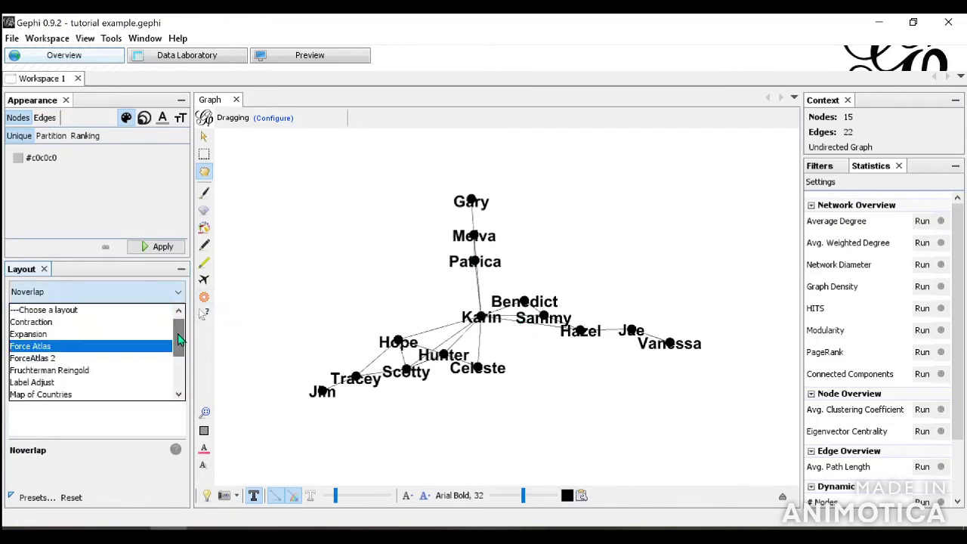
click(109, 327)
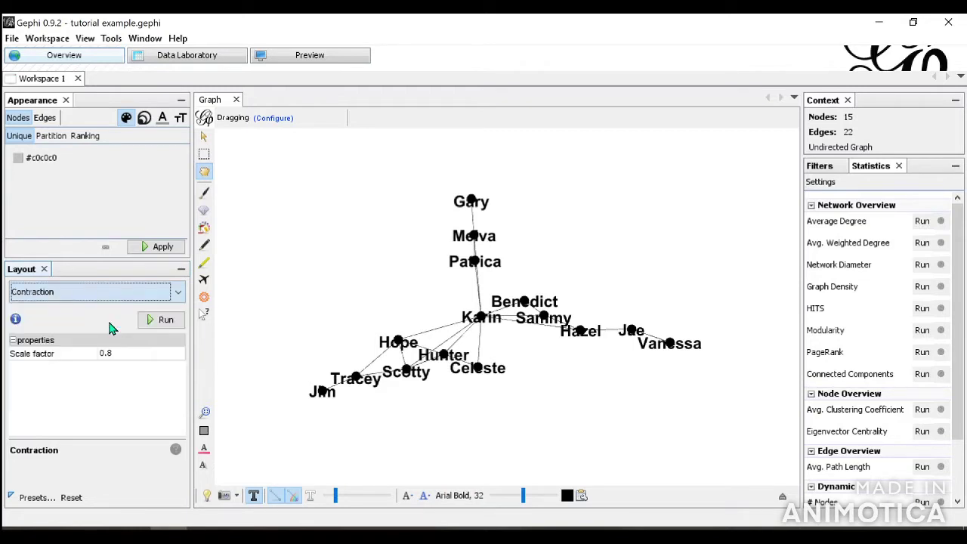
click(160, 322)
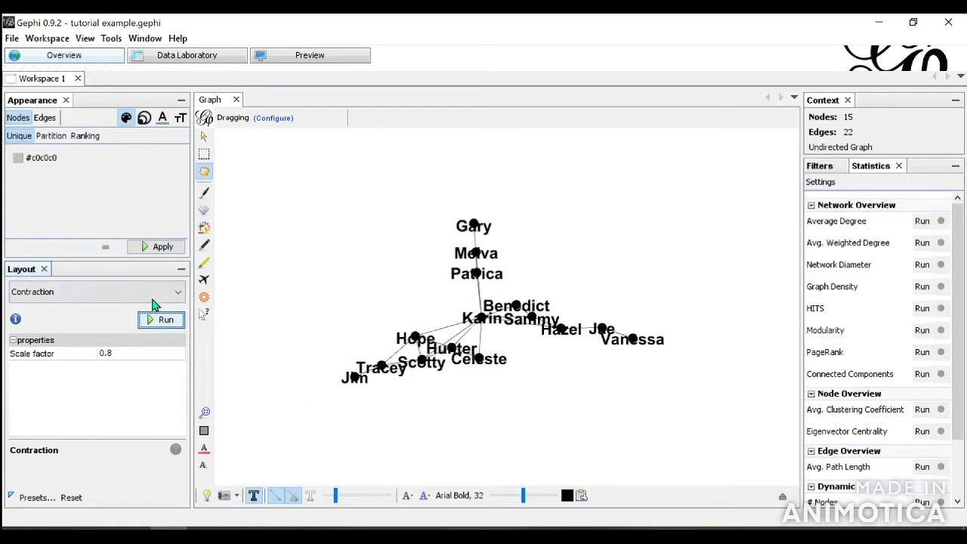
Spread the graph wider by running Expansion at scale factor 1.2 twice
click(168, 293)
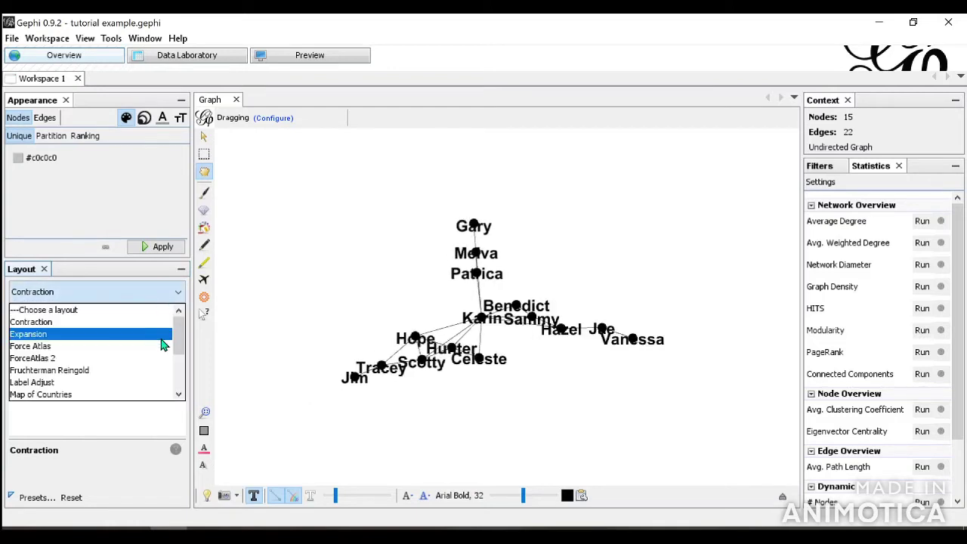
click(159, 340)
click(168, 323)
click(167, 323)
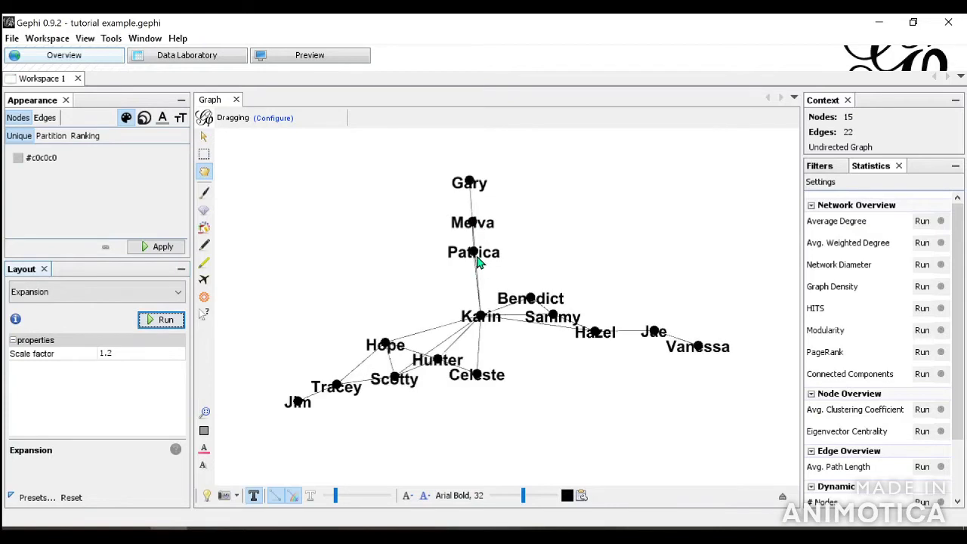
Drag the third node from the top left, nudge the topmost node, and shift the node right of the hub rightward
drag(474, 250, 460, 264)
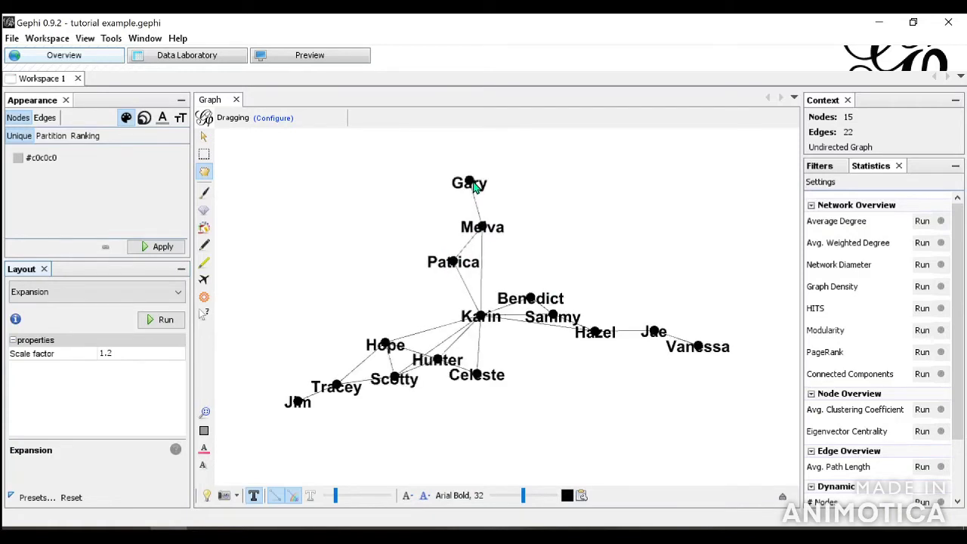
drag(469, 184, 472, 186)
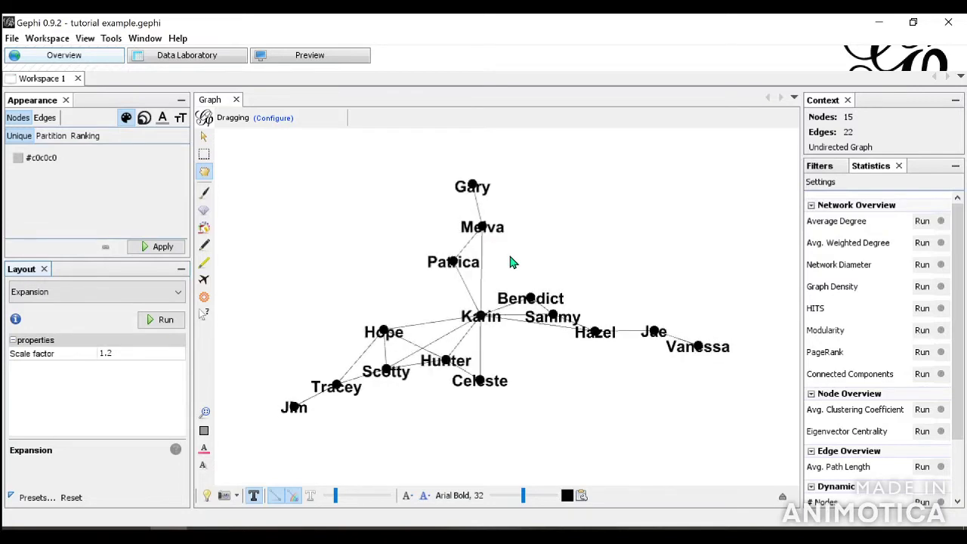
drag(553, 315, 562, 312)
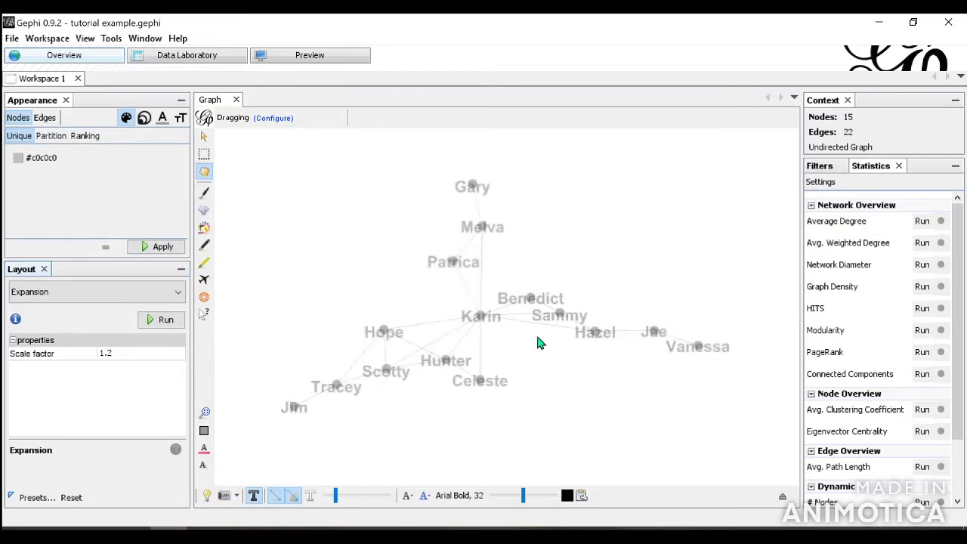
click(160, 319)
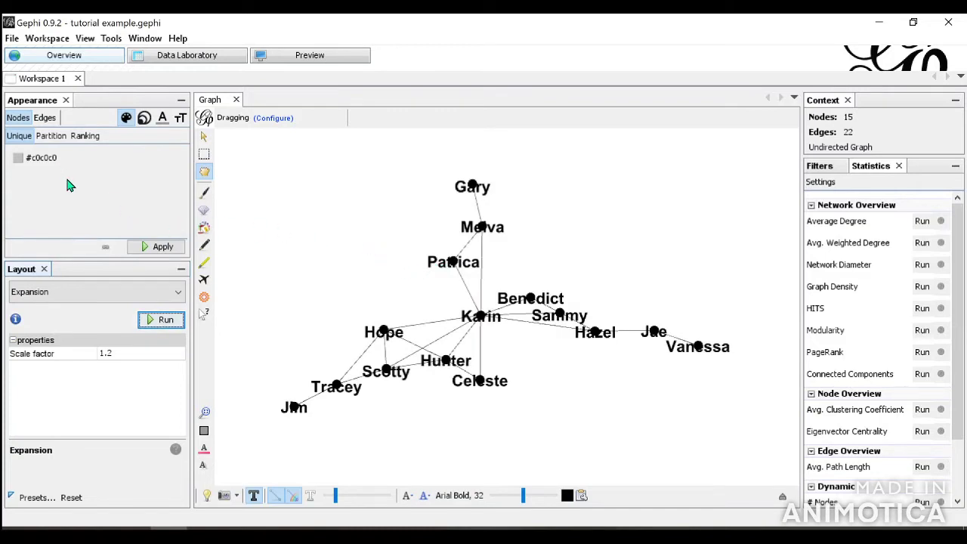
Apply a gender partition to node colours: M blue, F yellow
click(56, 139)
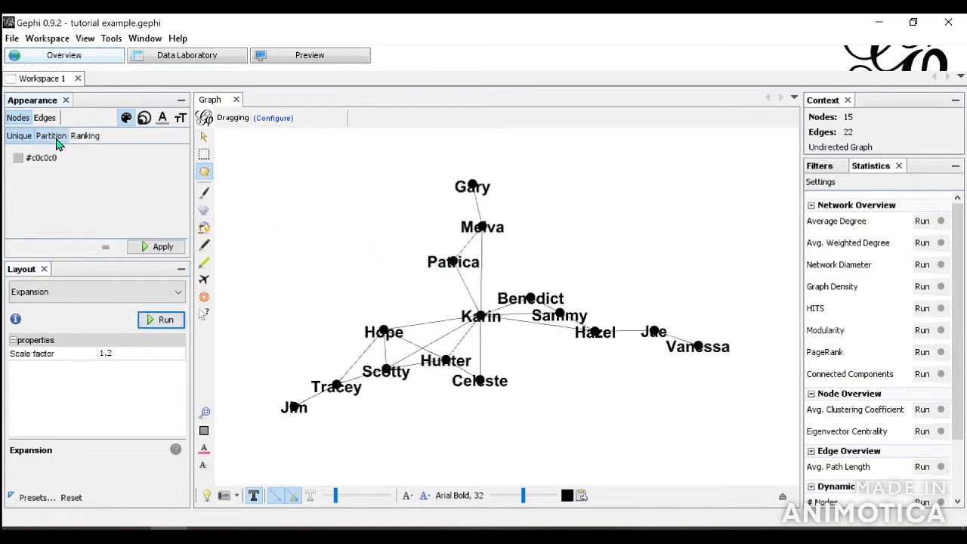
click(104, 157)
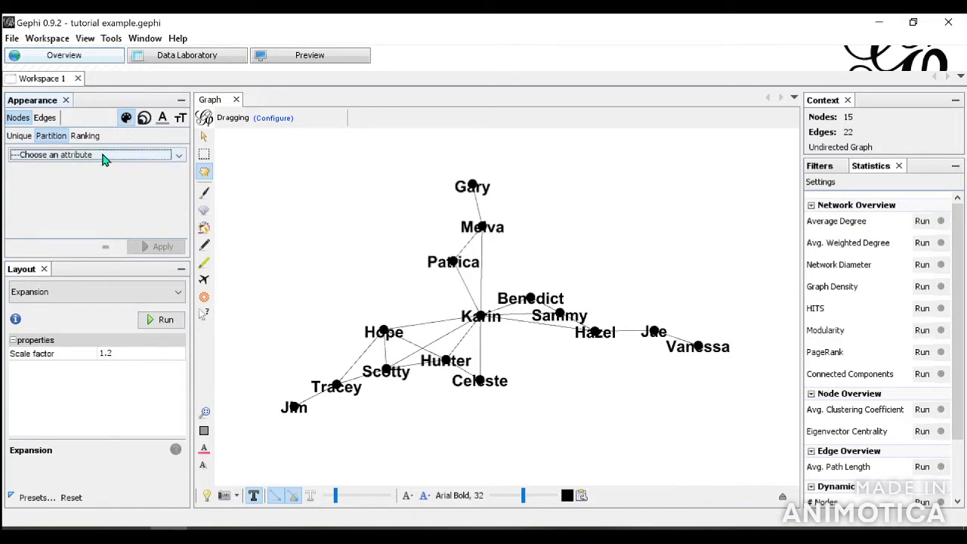
click(105, 157)
click(99, 179)
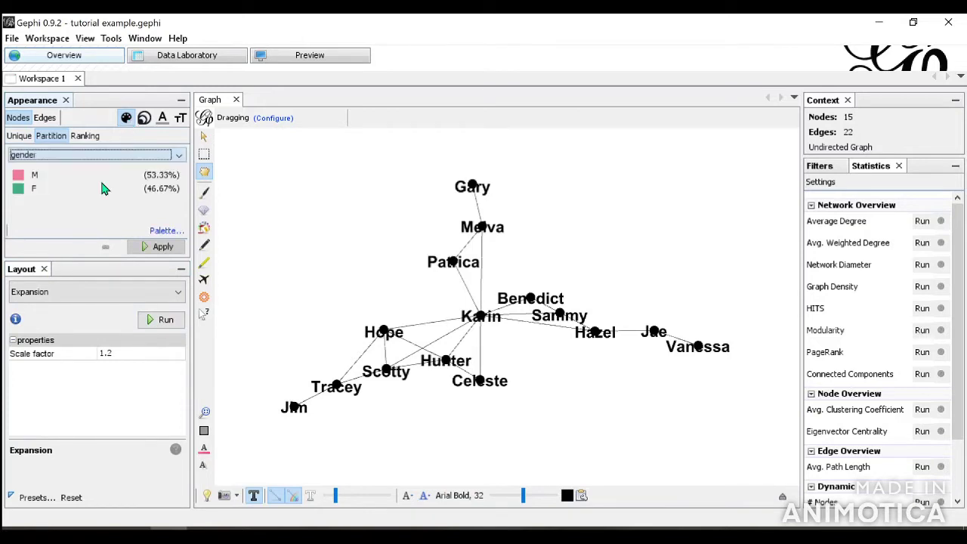
click(19, 177)
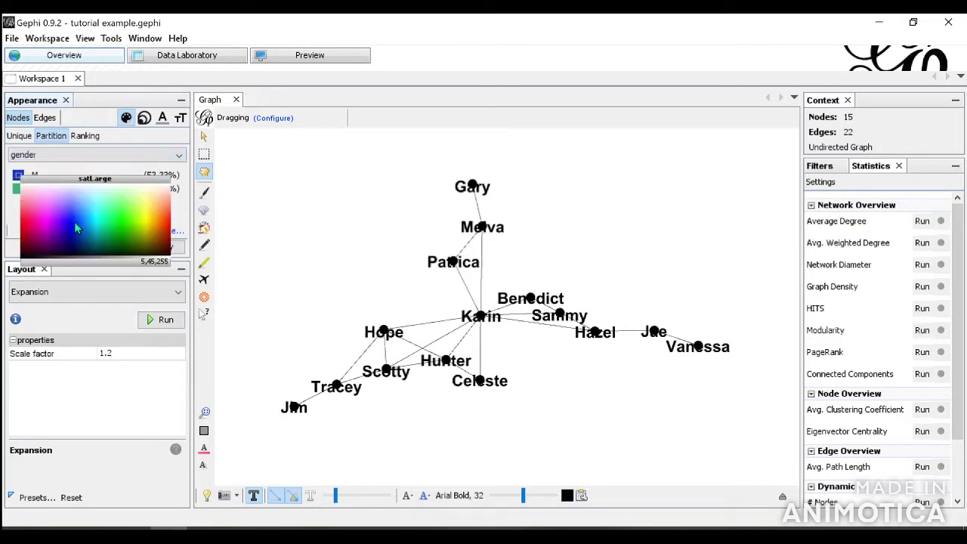
click(70, 227)
click(18, 189)
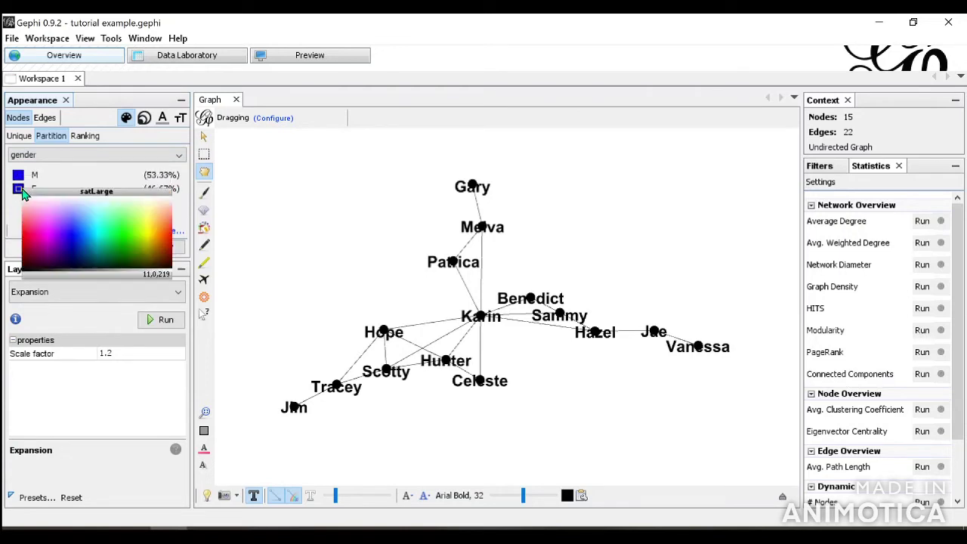
click(149, 239)
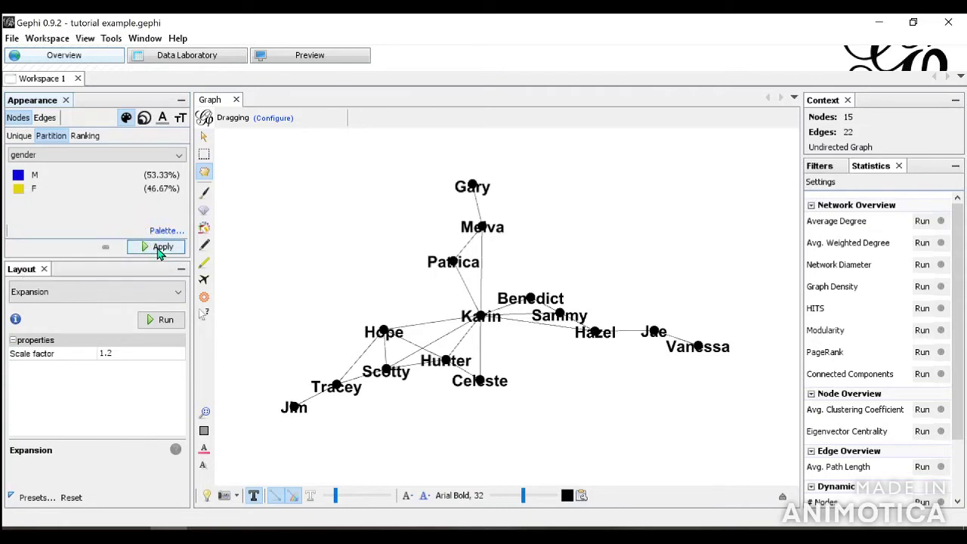
click(158, 250)
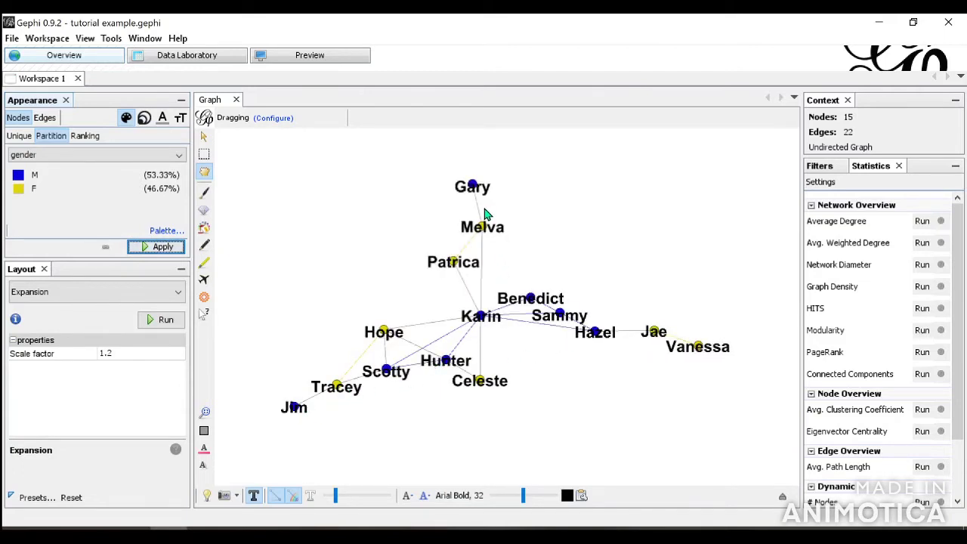
click(162, 121)
Apply the gender partition to label colours, blue for M and yellow for F
click(50, 136)
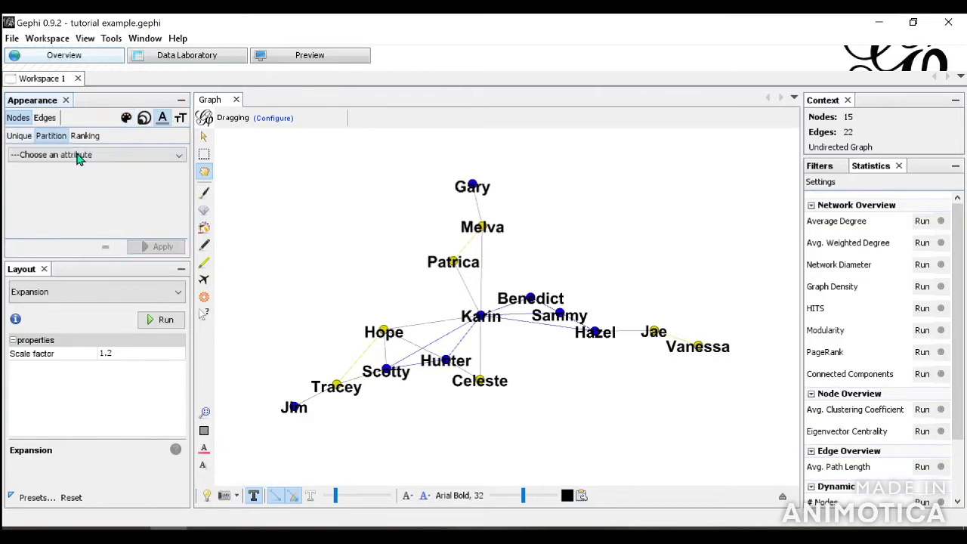
click(65, 155)
click(78, 182)
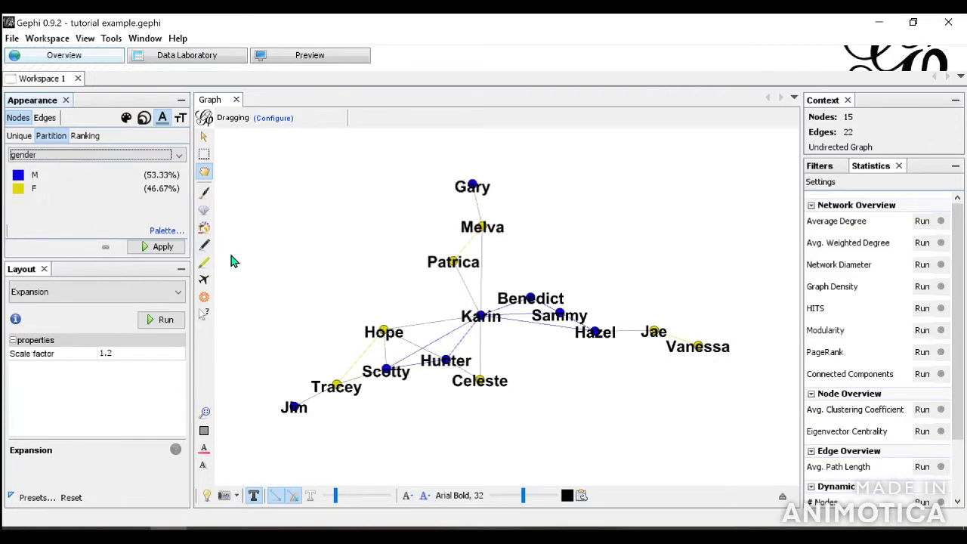
click(176, 247)
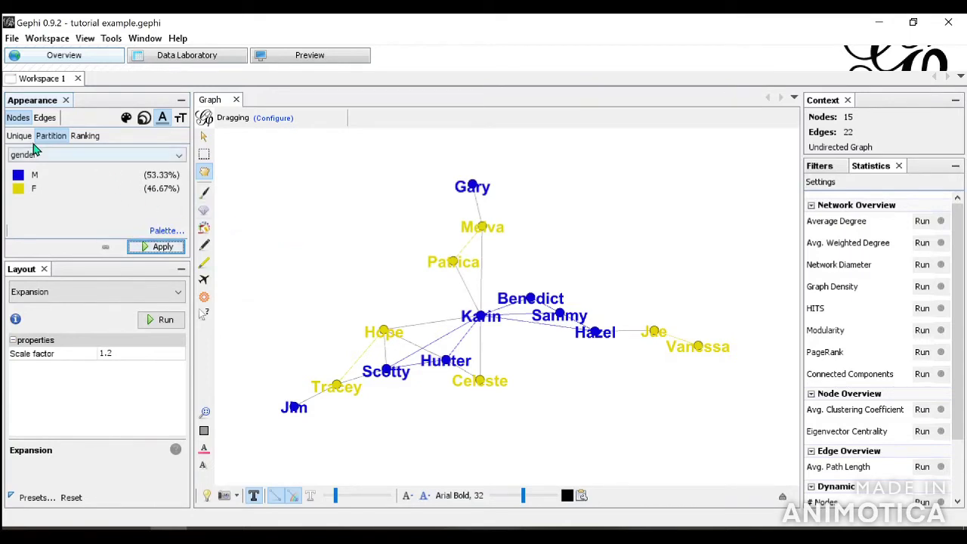
Rank node size by Degree from 8 to 56.5 and apply, making Karin the largest hub
click(143, 120)
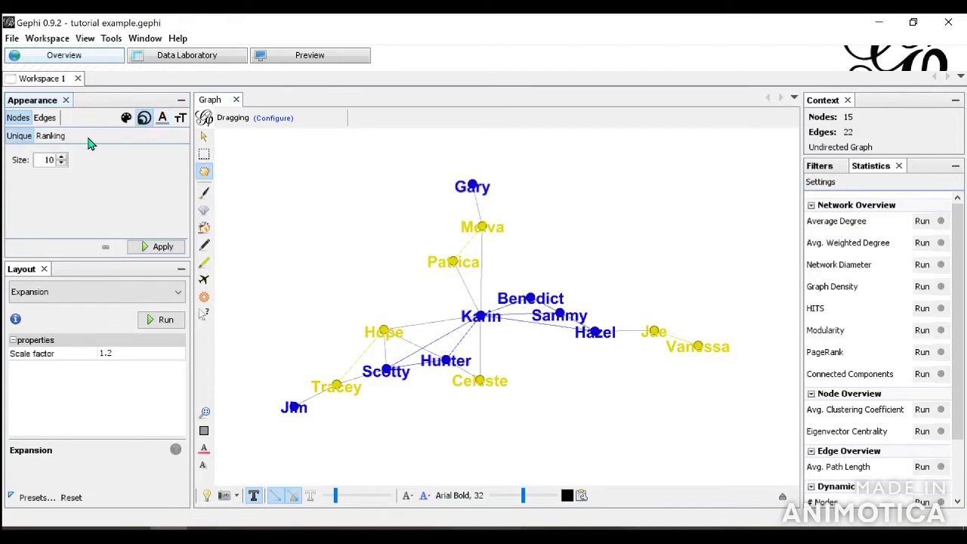
click(52, 137)
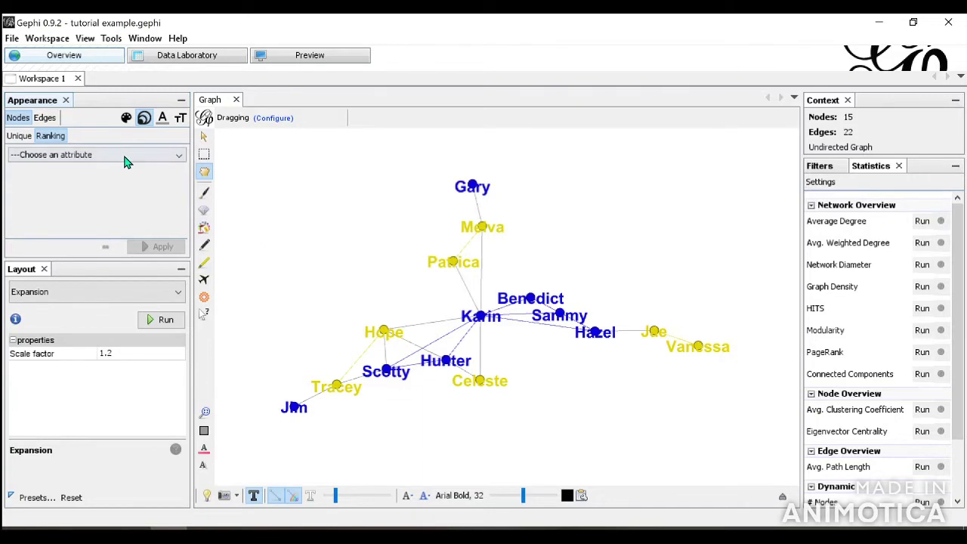
click(125, 156)
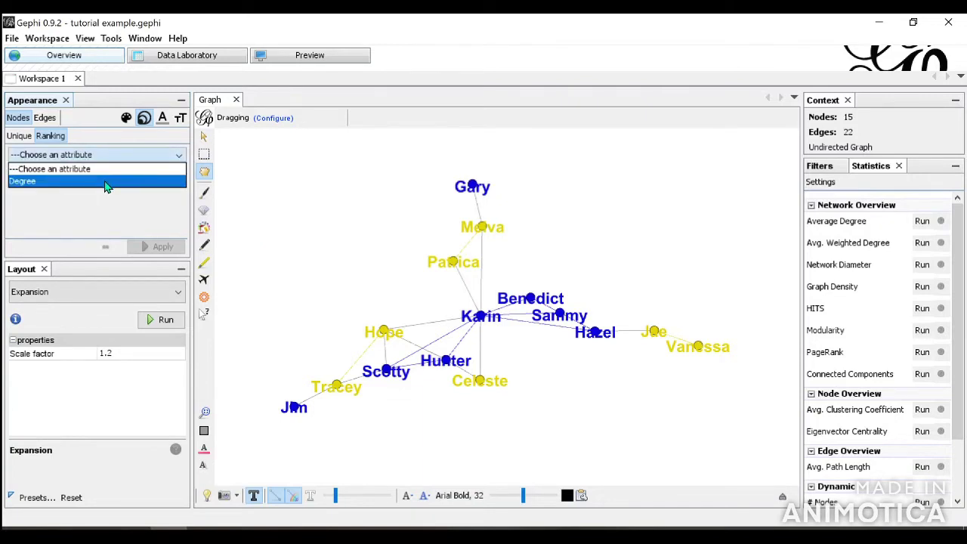
click(106, 182)
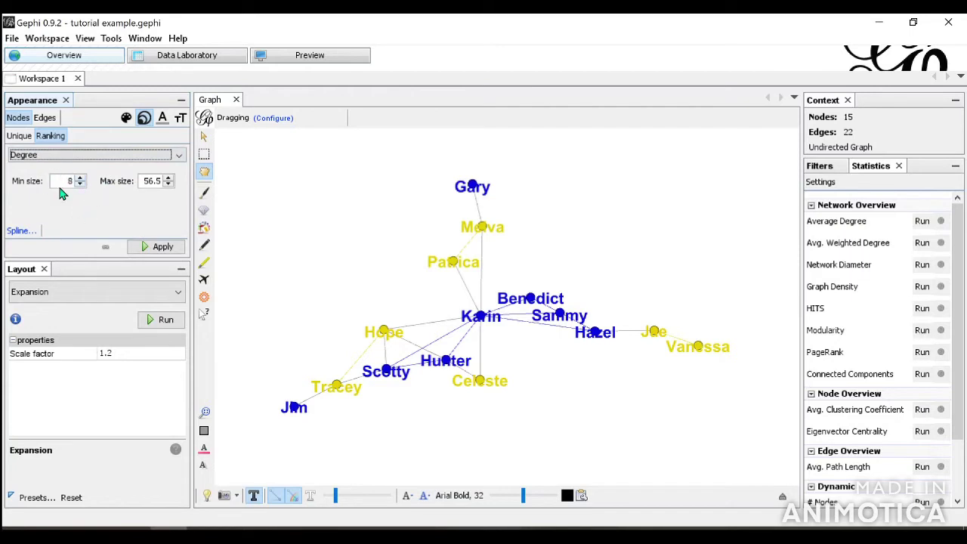
click(162, 247)
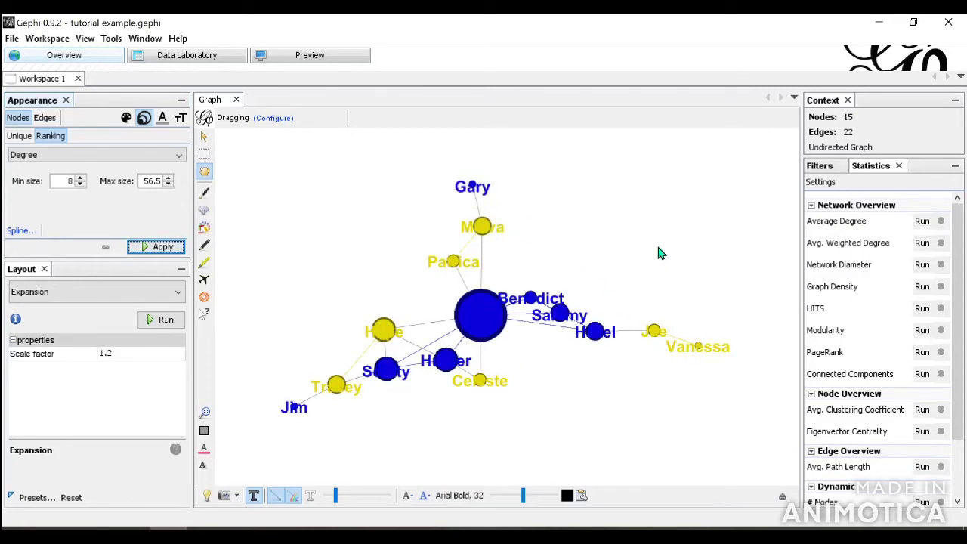
click(181, 117)
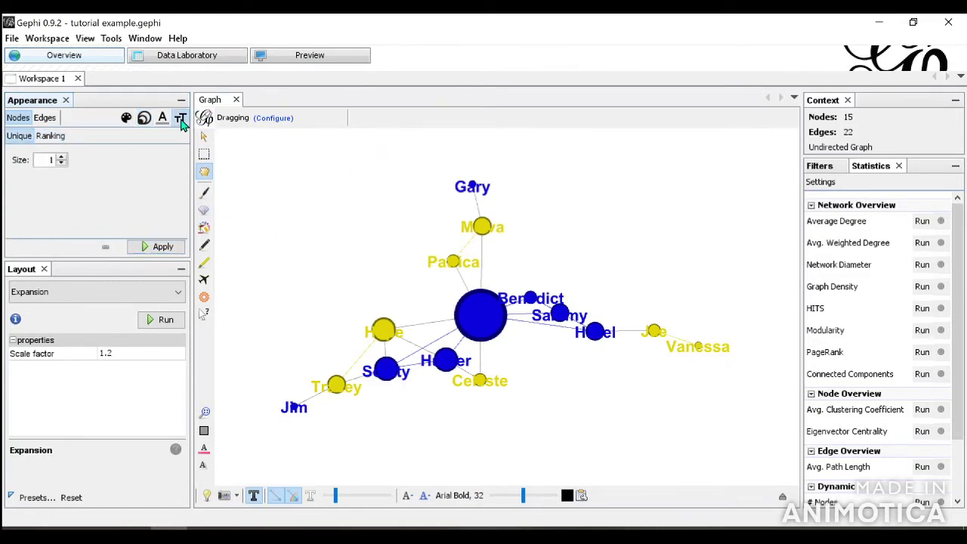
Rank label size by Degree, raise the maximum label size to 3.5, and apply
click(54, 136)
click(90, 155)
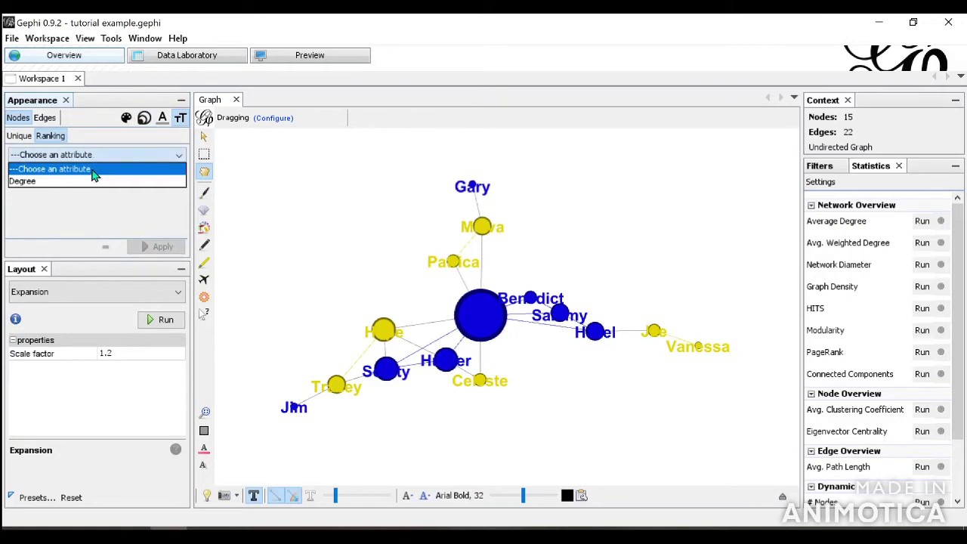
click(94, 182)
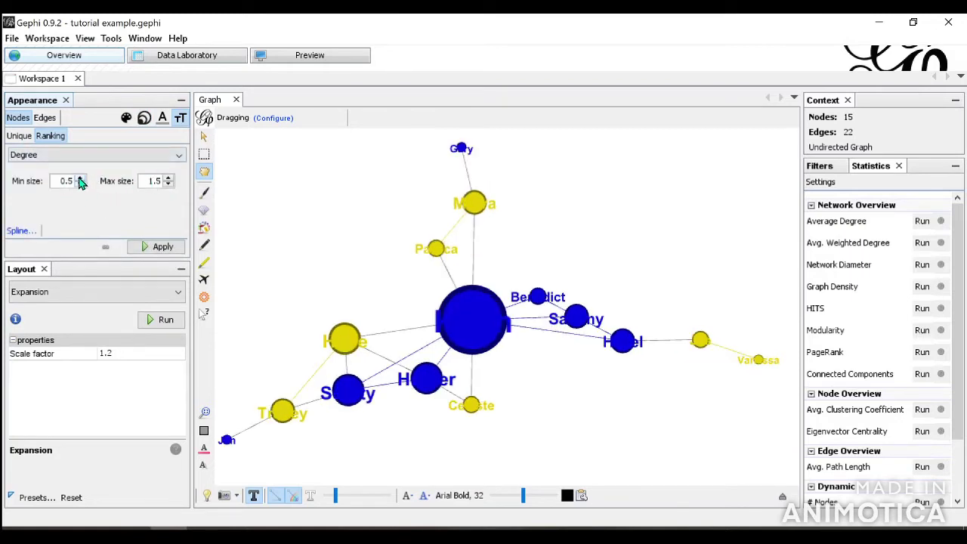
click(168, 179)
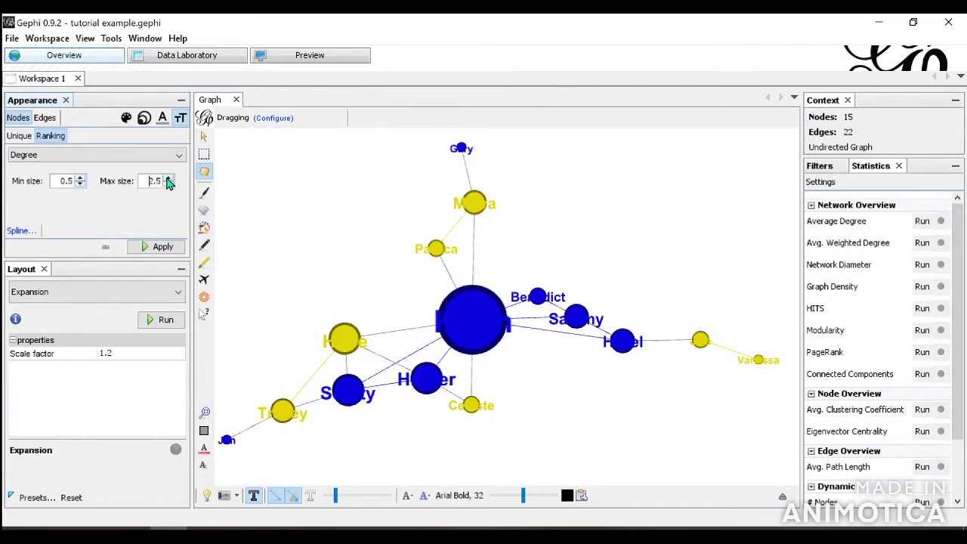
click(158, 246)
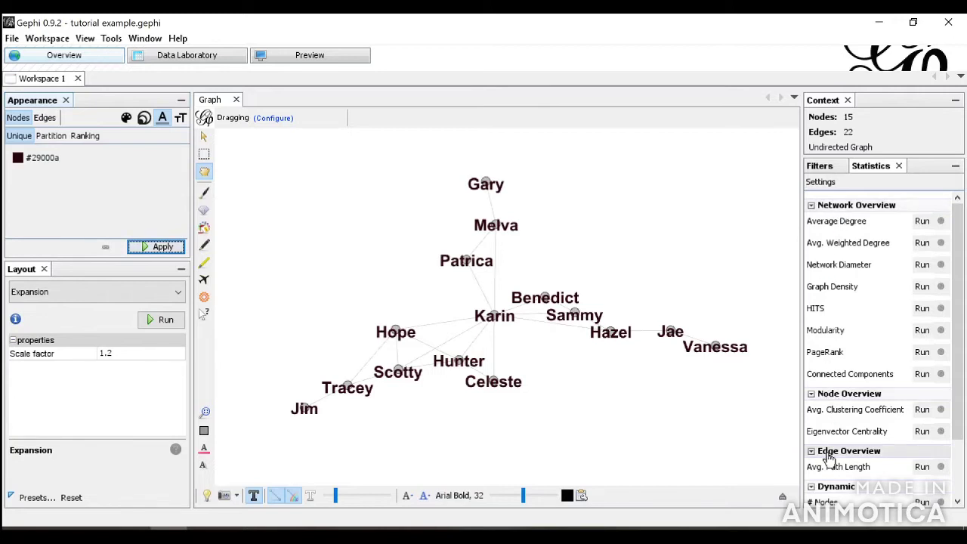
Scroll the Appearance panel down to the edges' uniform #c0c0c0 colour setting
scroll(837, 472, down, 3)
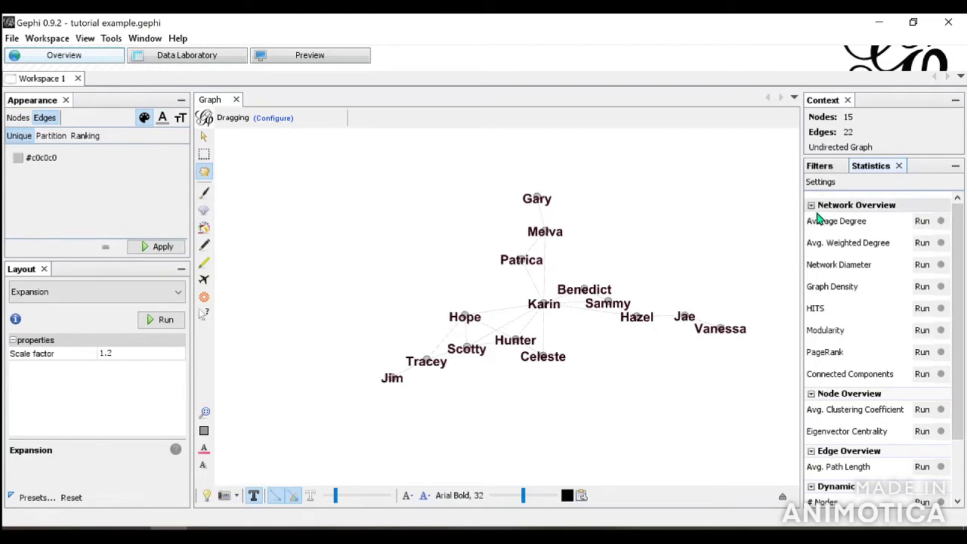
Run the Average Degree statistic, giving 2.933, and look through the Degree Report
click(922, 221)
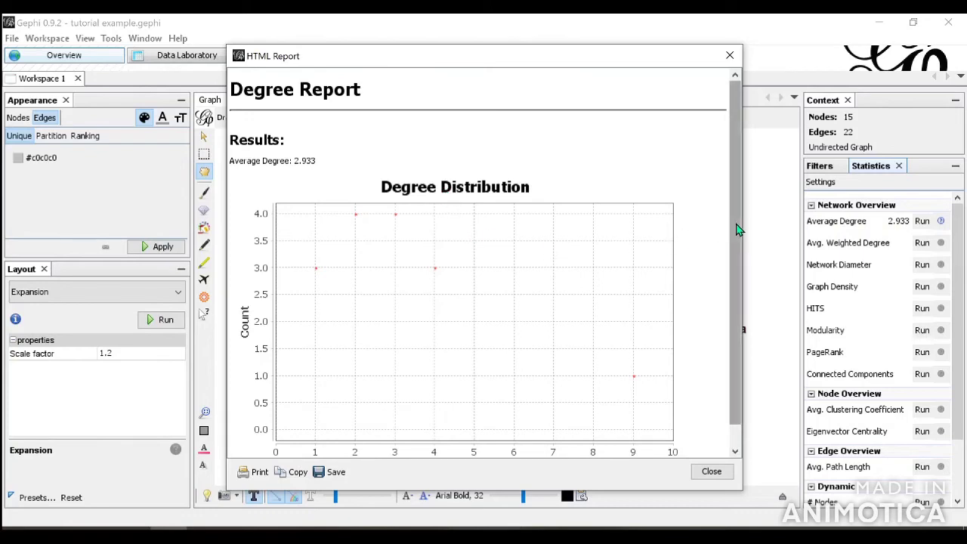
drag(739, 226, 739, 263)
Close the degree report and run undirected Network Diameter, yielding diameter 6 and path length 2.476
click(711, 471)
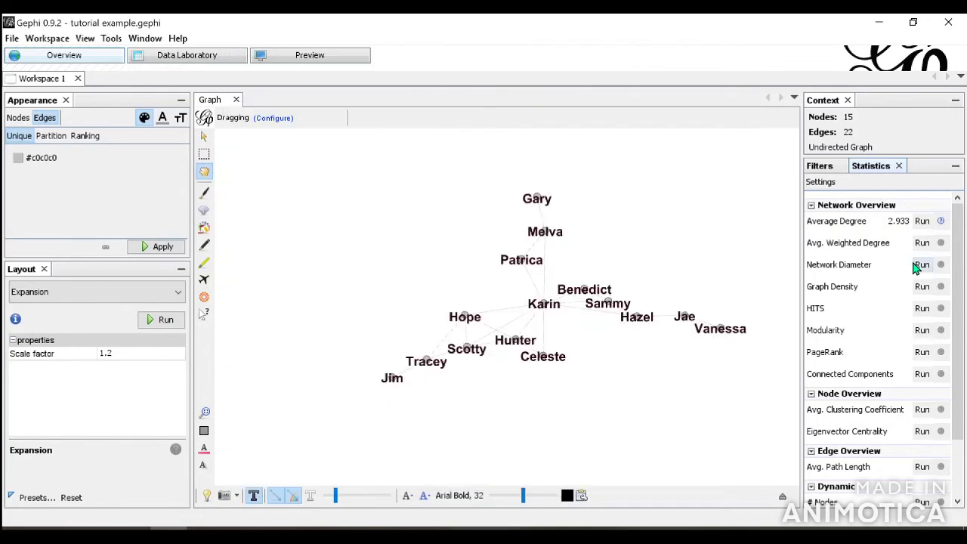
click(925, 272)
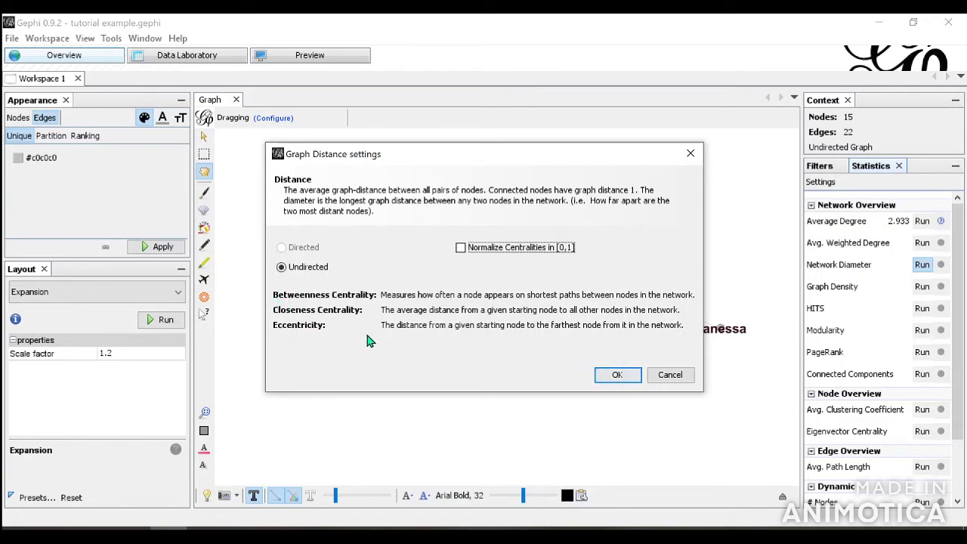
click(615, 376)
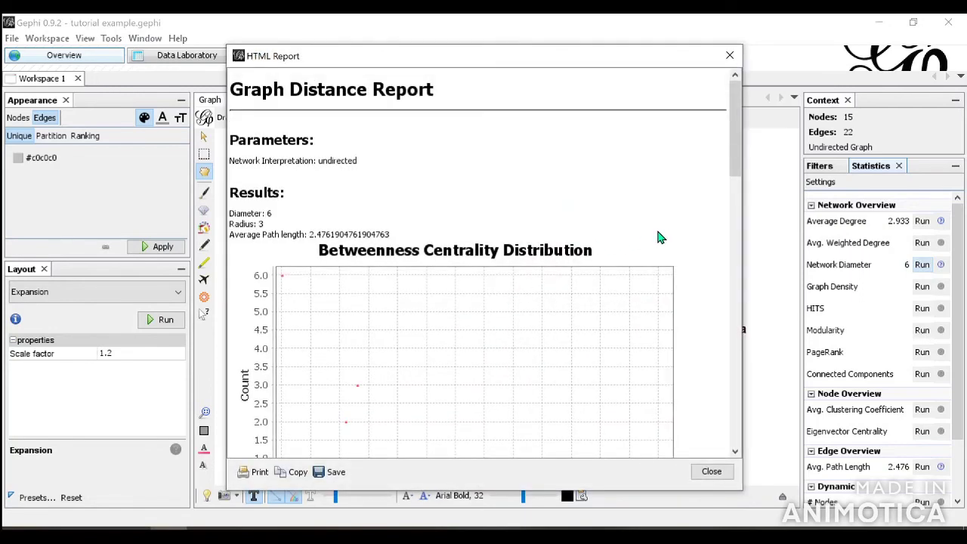
mouse_move(738, 162)
mouse_down()
mouse_move(712, 447)
mouse_move(725, 380)
mouse_move(735, 143)
mouse_up()
Close the distance report and run Modularity, reviewing the 0.342 score and four communities
click(711, 474)
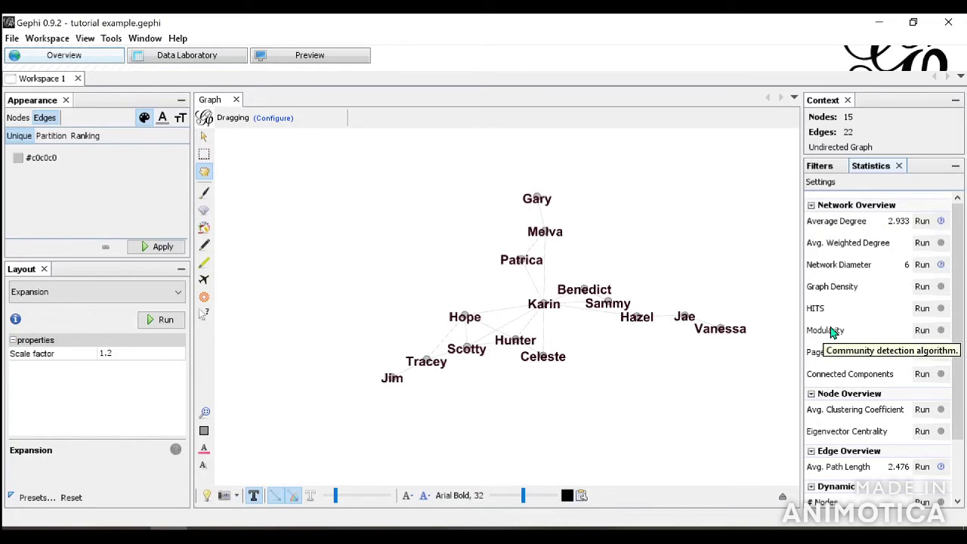
click(920, 332)
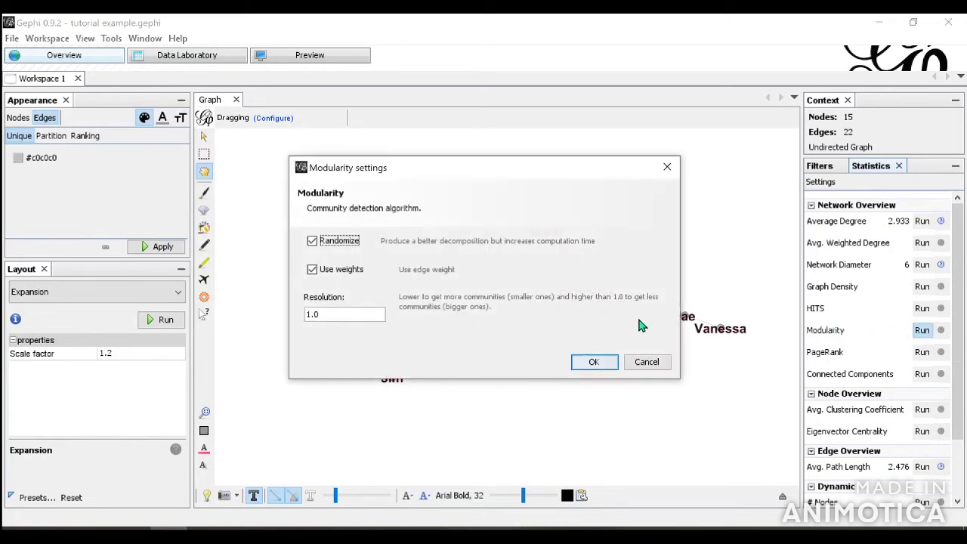
click(594, 362)
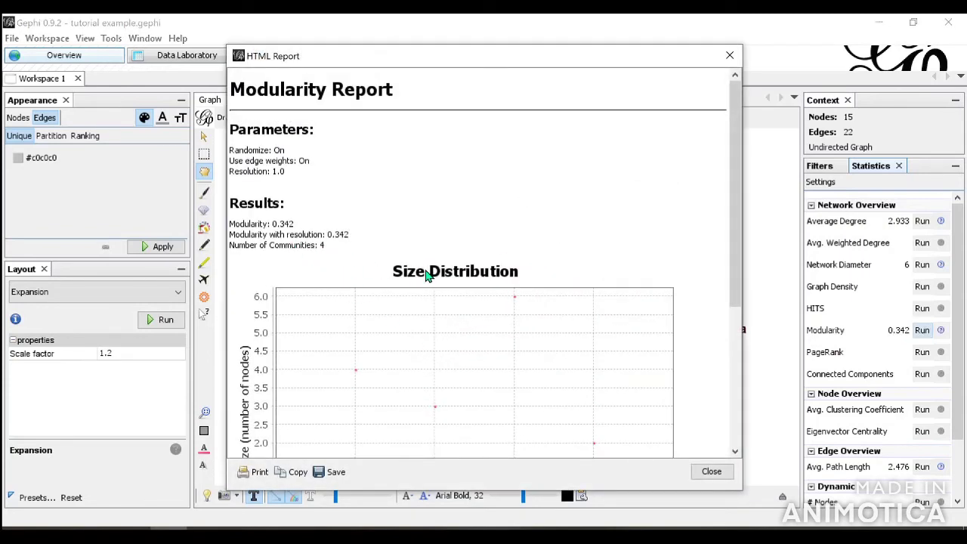
scroll(329, 257, down, 5)
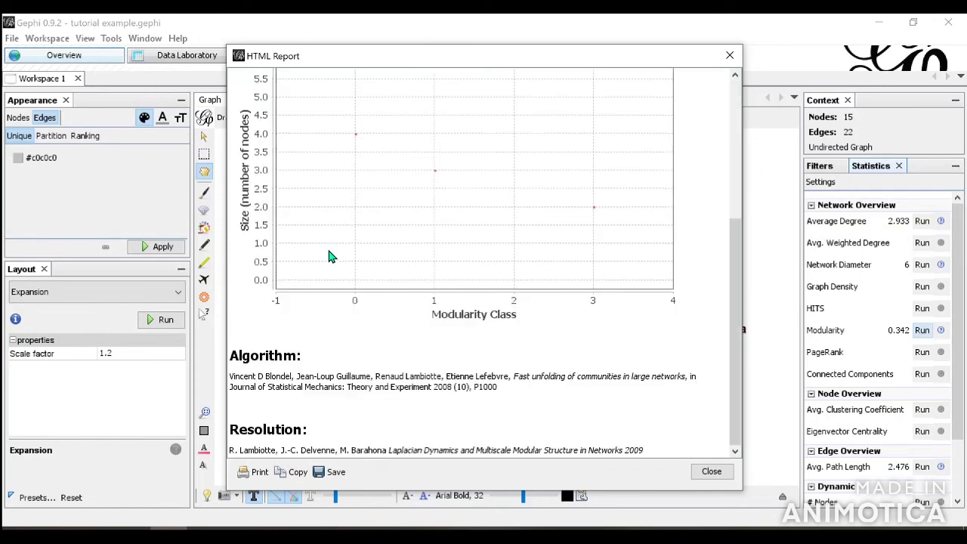
scroll(330, 254, up, 5)
scroll(436, 288, down, 2)
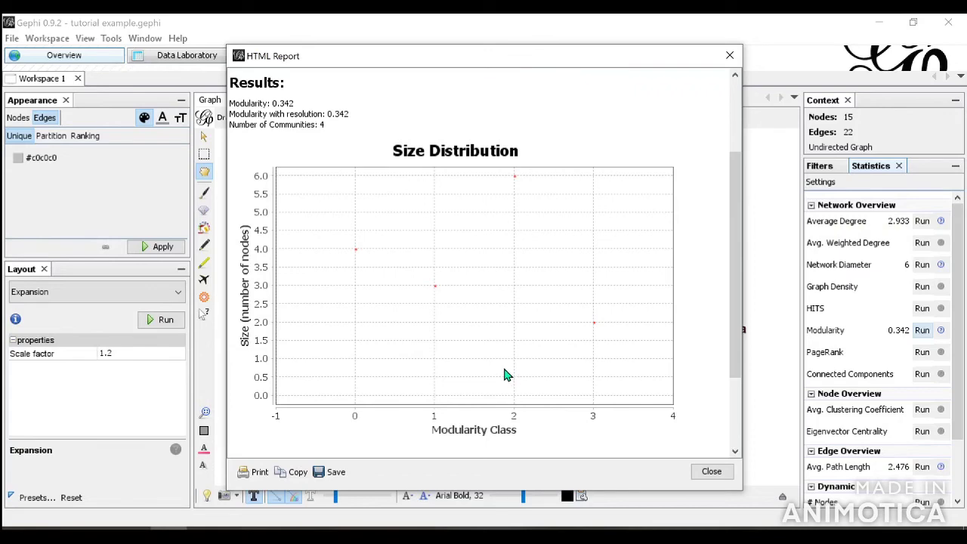
Close the Modularity report and list node ranking attributes, now including Betweenness and Modularity Class
click(710, 471)
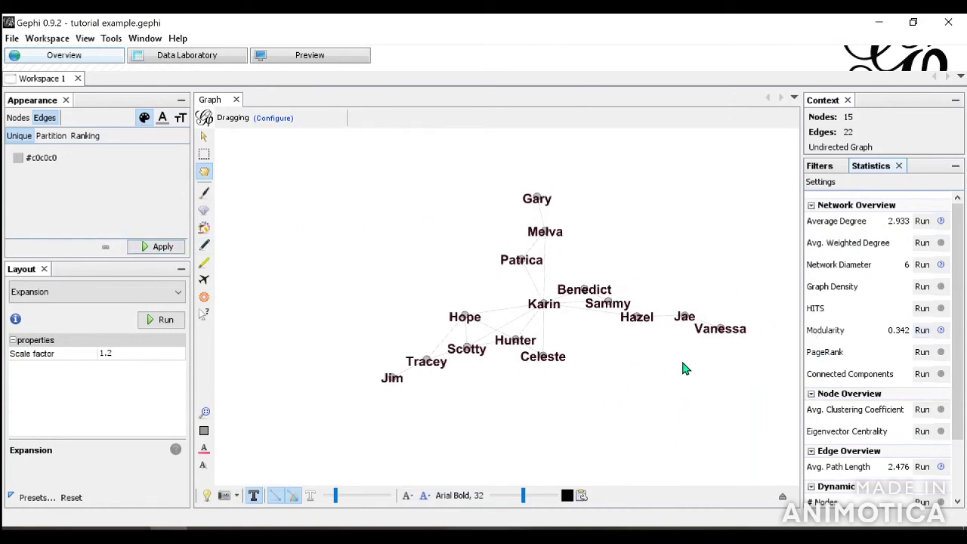
click(18, 119)
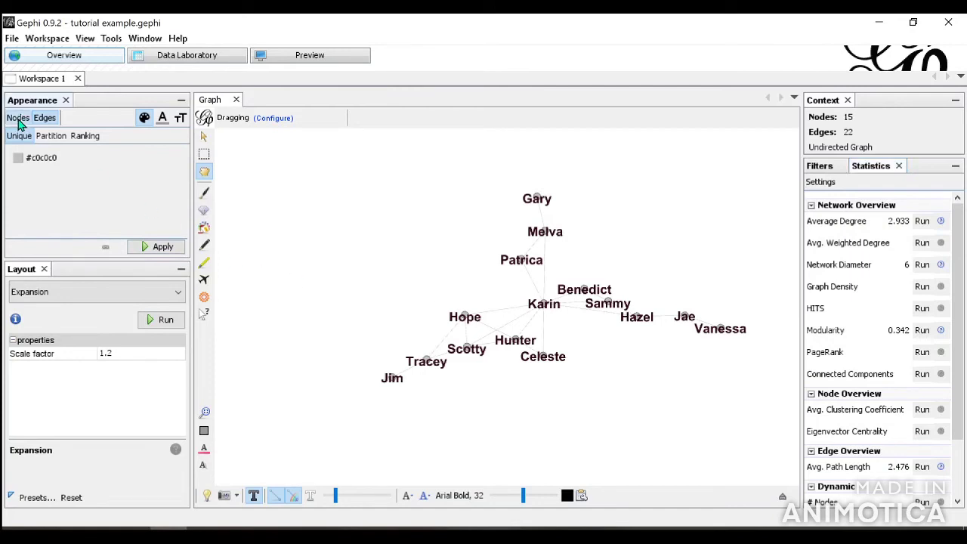
click(55, 137)
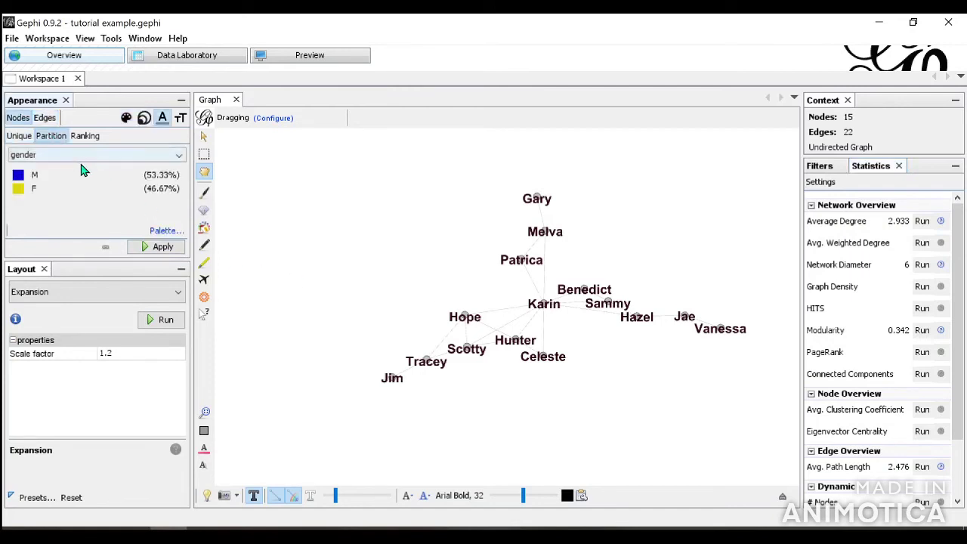
click(84, 135)
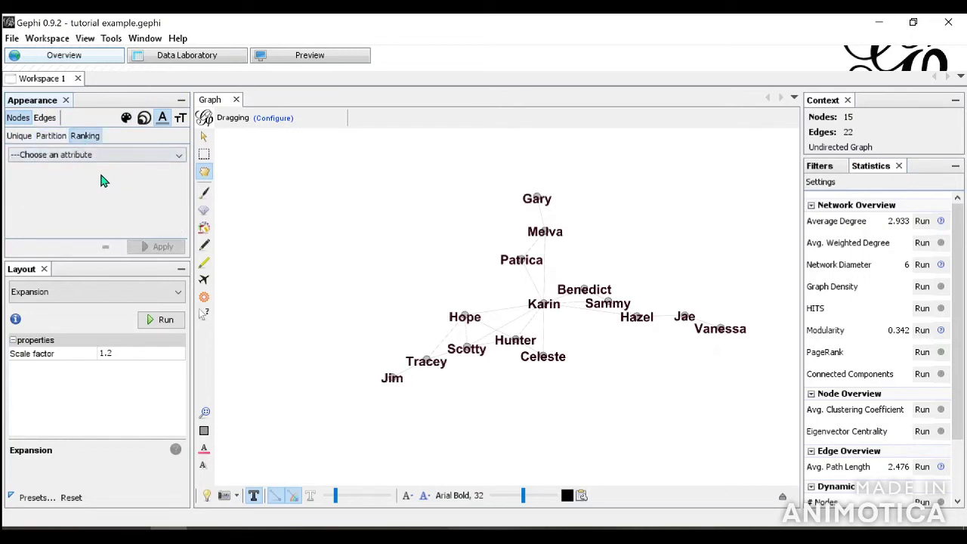
click(103, 157)
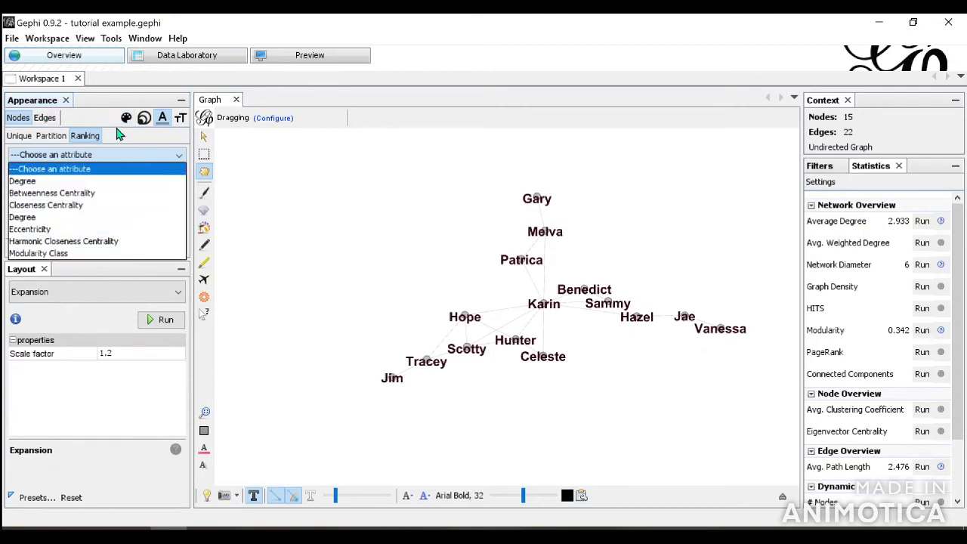
Rank node size by Betweenness Centrality from 8 to 56.5 and apply it
click(136, 123)
click(142, 119)
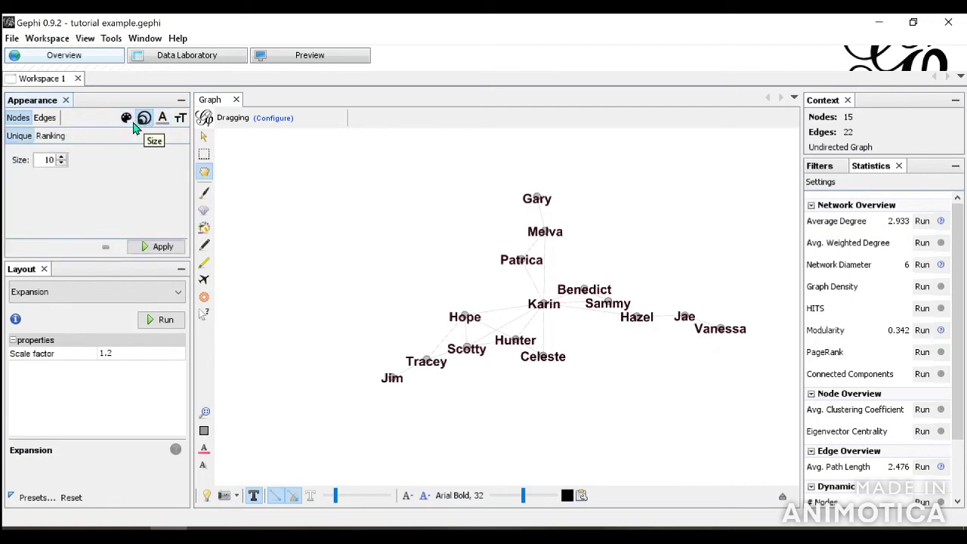
click(50, 135)
click(112, 155)
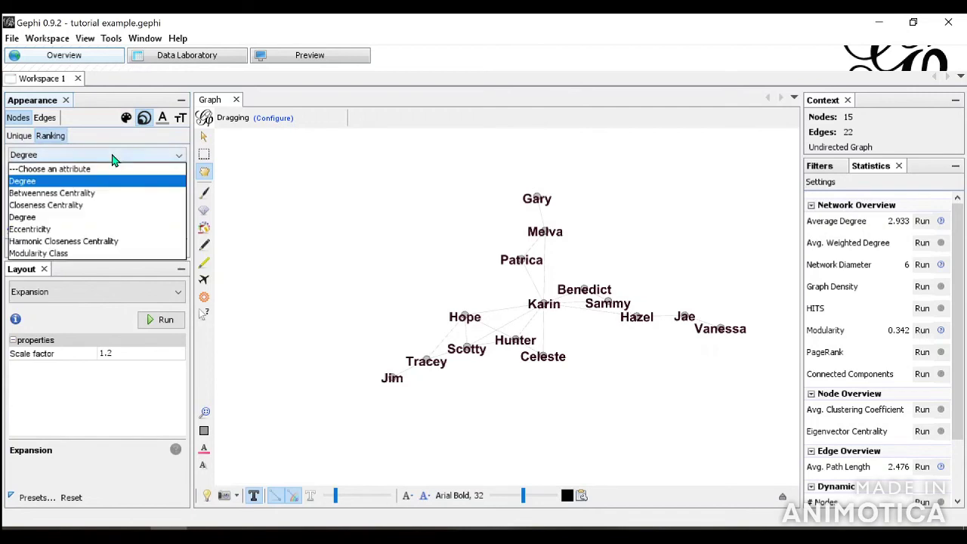
click(126, 196)
click(173, 246)
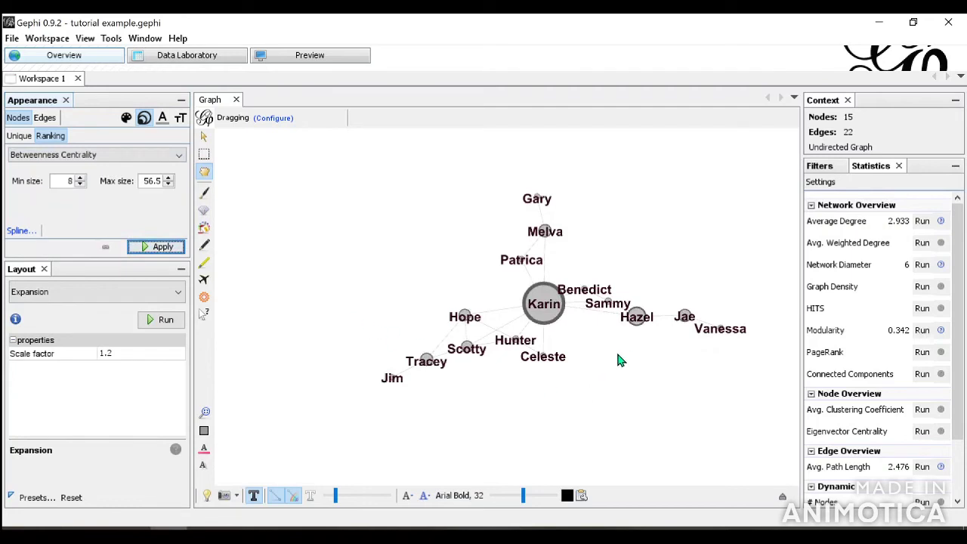
scroll(626, 349, up, 2)
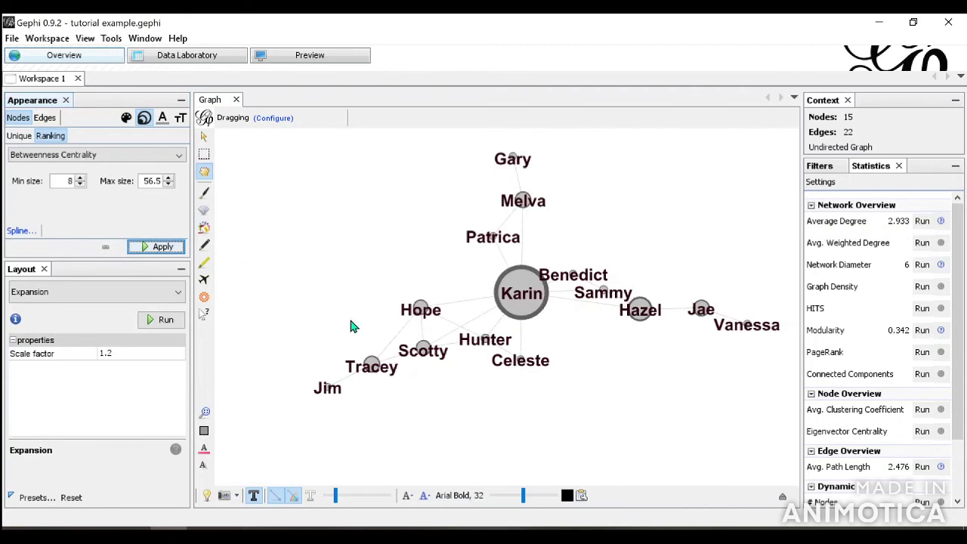
Colour nodes by a Modularity Class partition, listing four communities (40%, 26.67%, 20%, 13.33%)
click(159, 155)
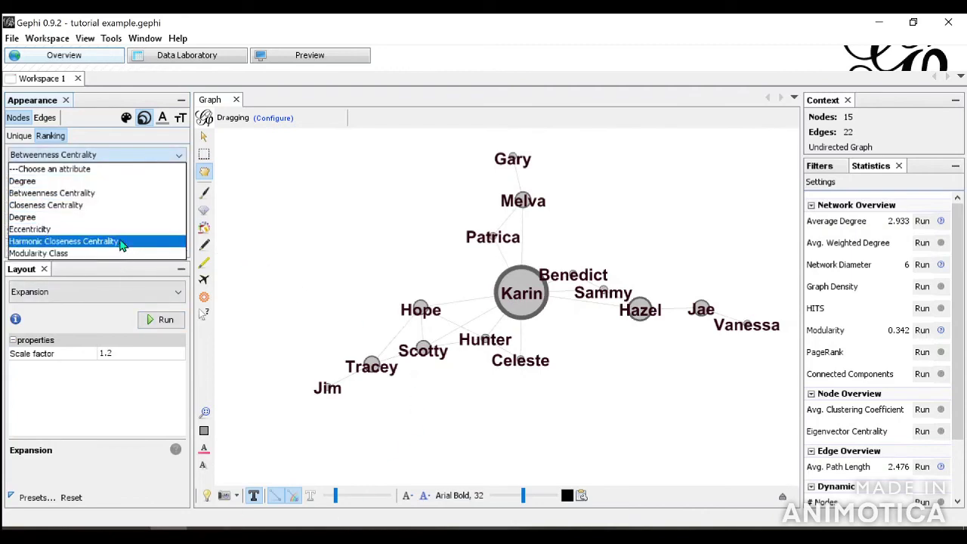
click(129, 123)
click(129, 124)
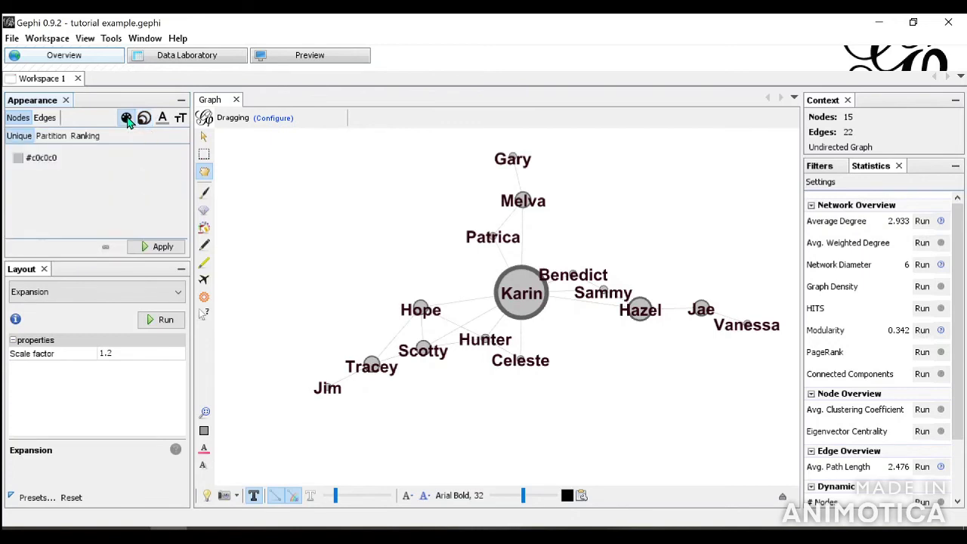
click(53, 136)
click(73, 157)
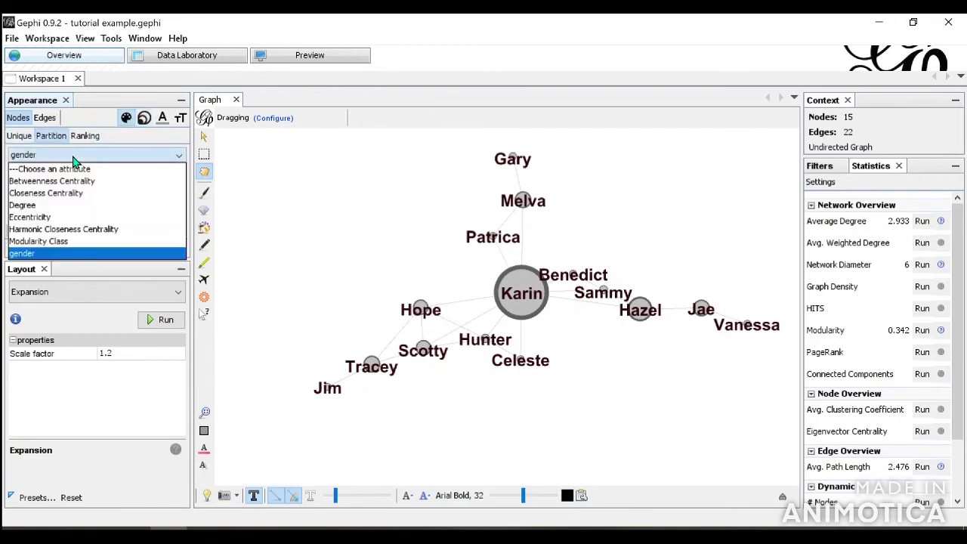
click(87, 242)
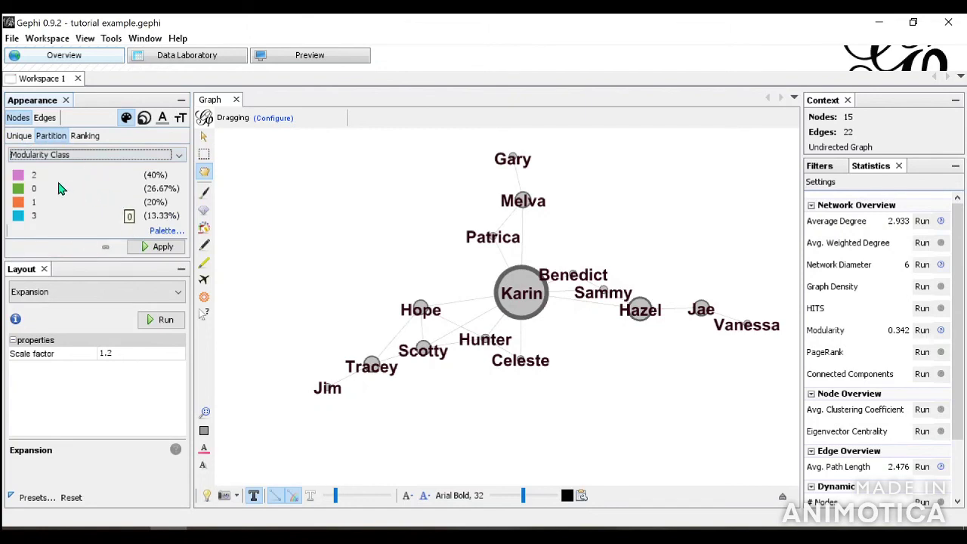
Try two recent colour sets on the community legend, then bring up the palette generator
click(160, 233)
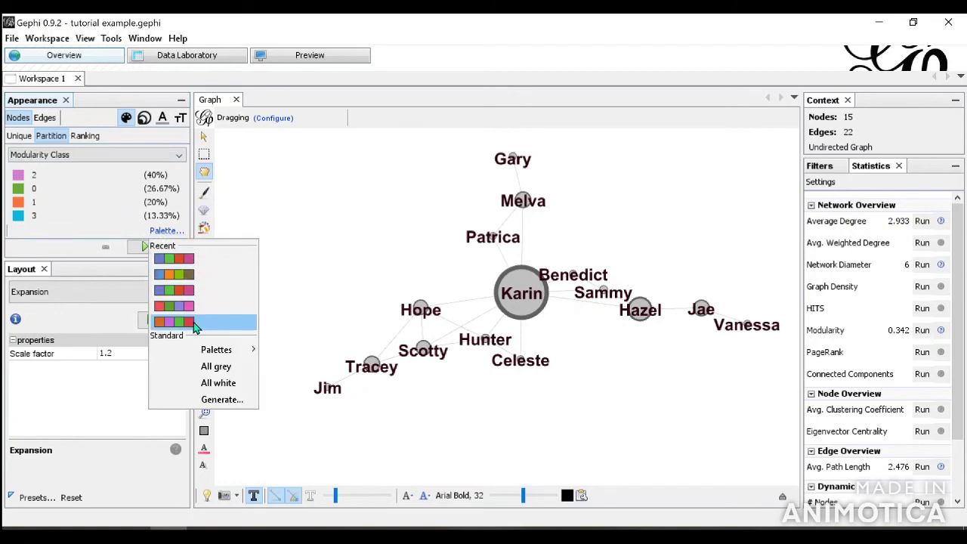
click(189, 259)
click(166, 230)
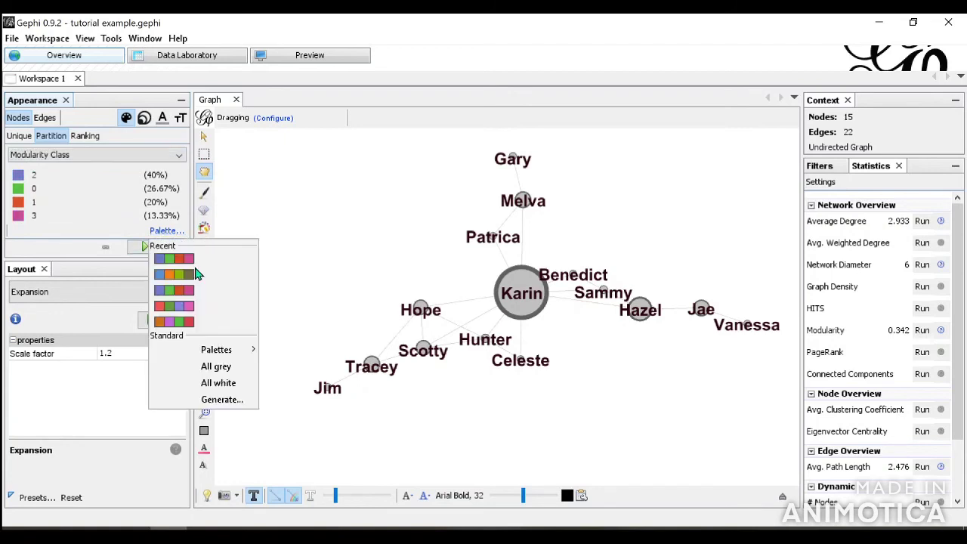
mouse_move(236, 355)
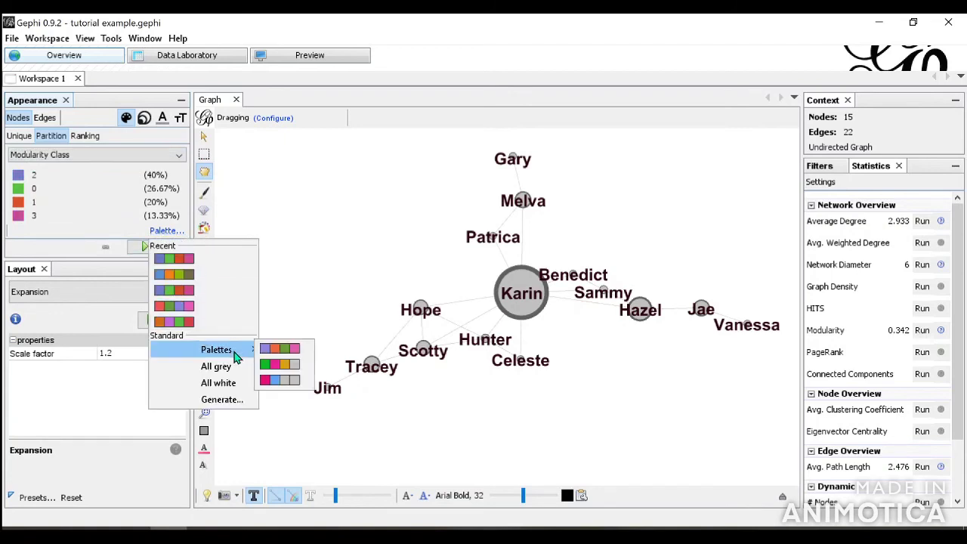
click(240, 399)
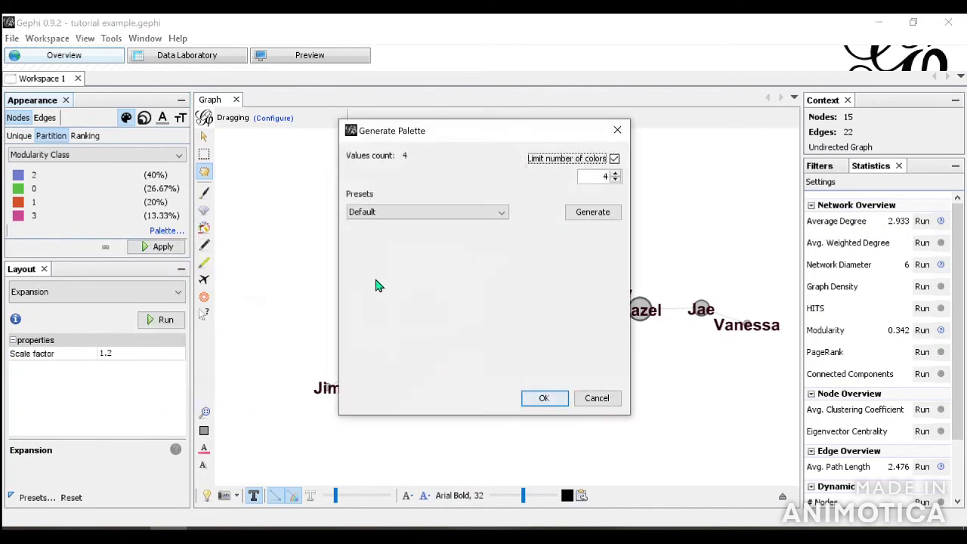
Set the palette generator to 4 colours and generate several random palettes
click(615, 175)
click(616, 176)
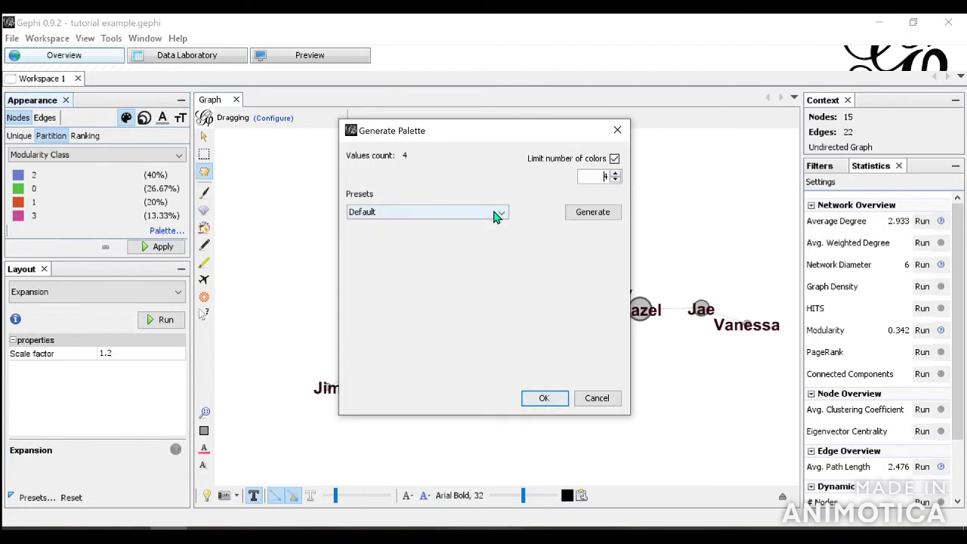
click(602, 213)
click(602, 213)
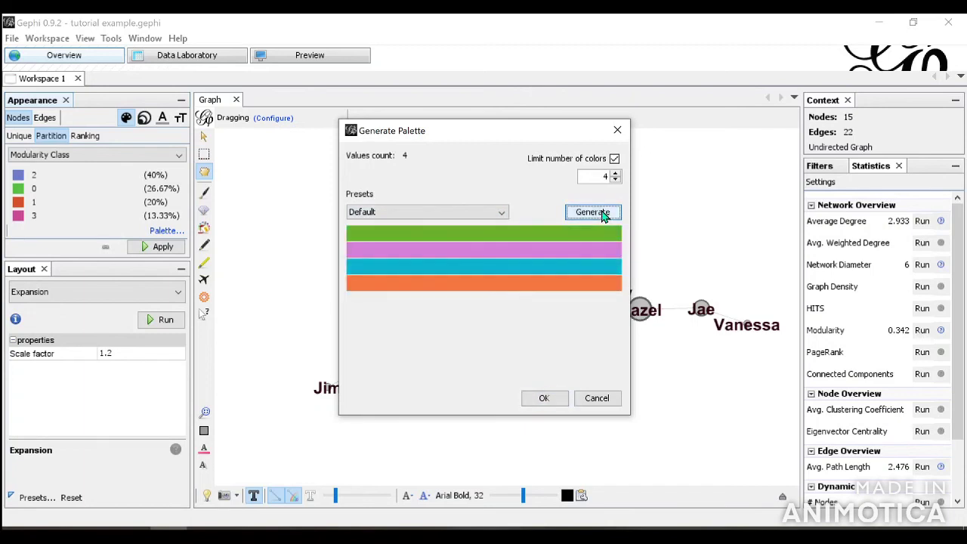
click(602, 214)
click(602, 213)
click(602, 214)
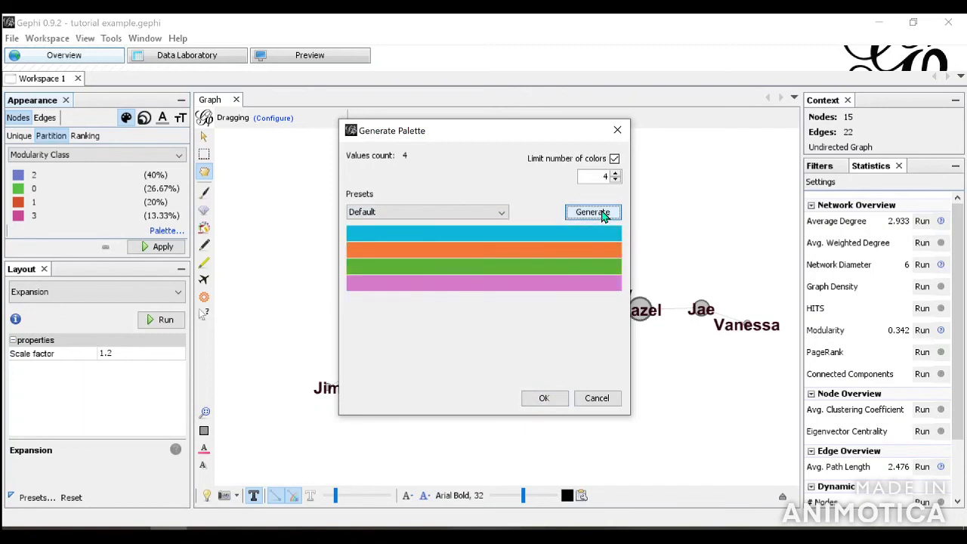
click(602, 213)
Try Tarnish and Fancy presets, then accept a Default orange, cyan, pink, green palette
click(502, 212)
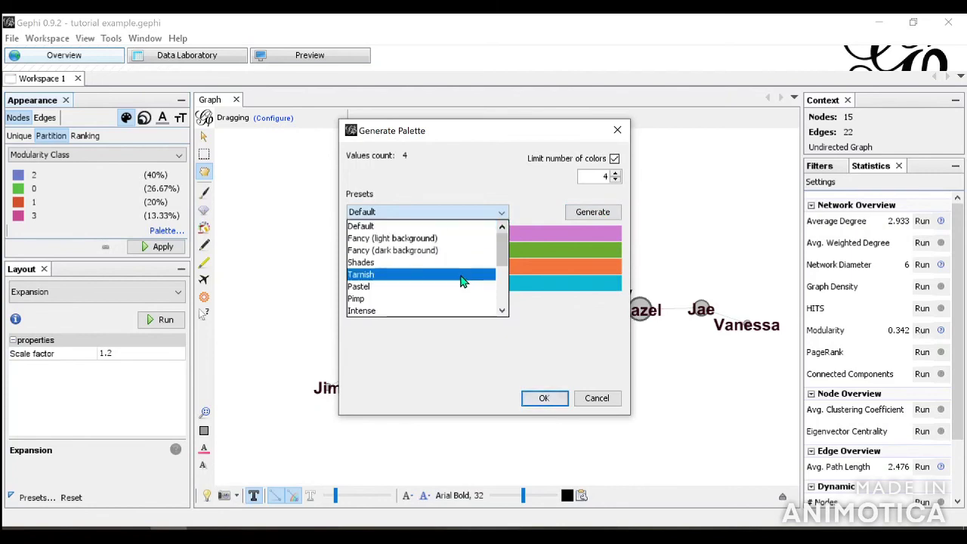
click(462, 275)
click(592, 212)
click(505, 213)
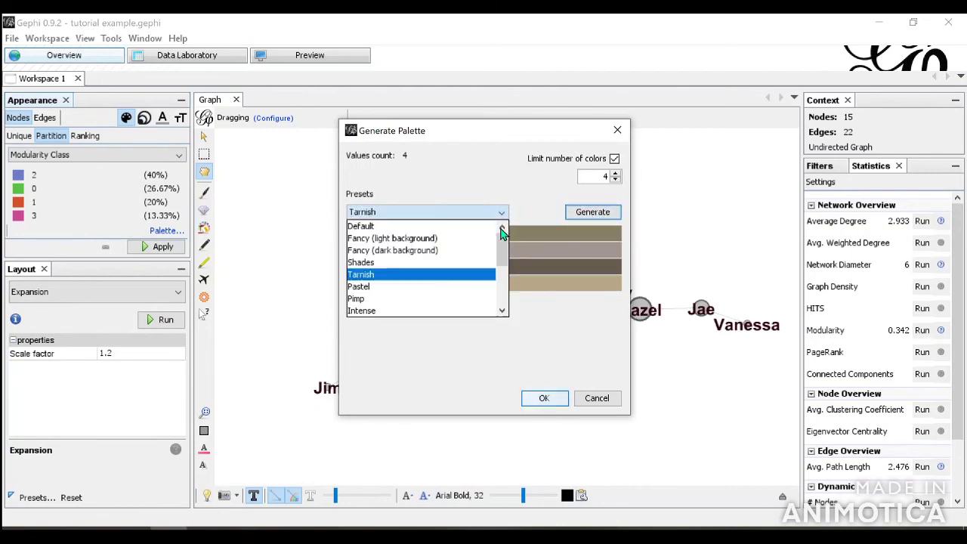
click(498, 250)
click(600, 215)
click(502, 214)
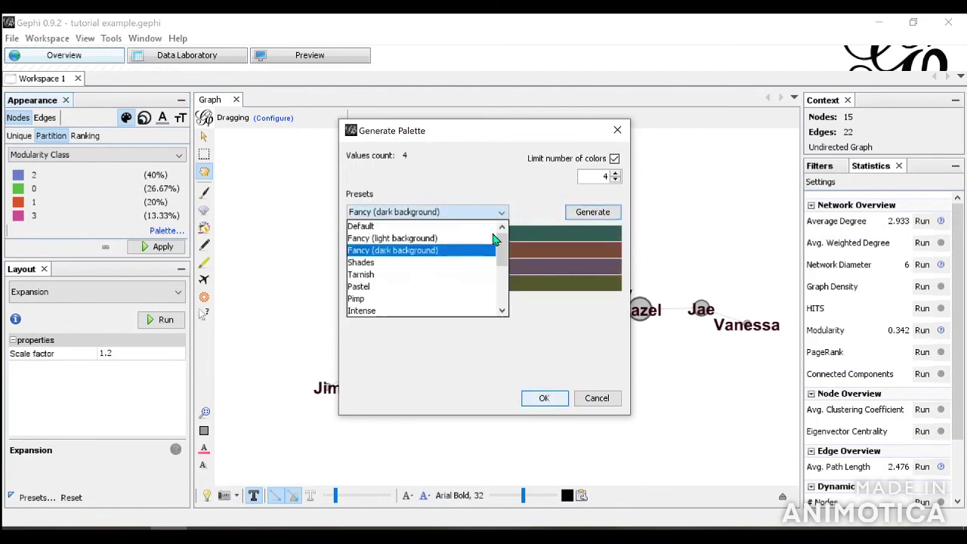
click(476, 225)
click(587, 213)
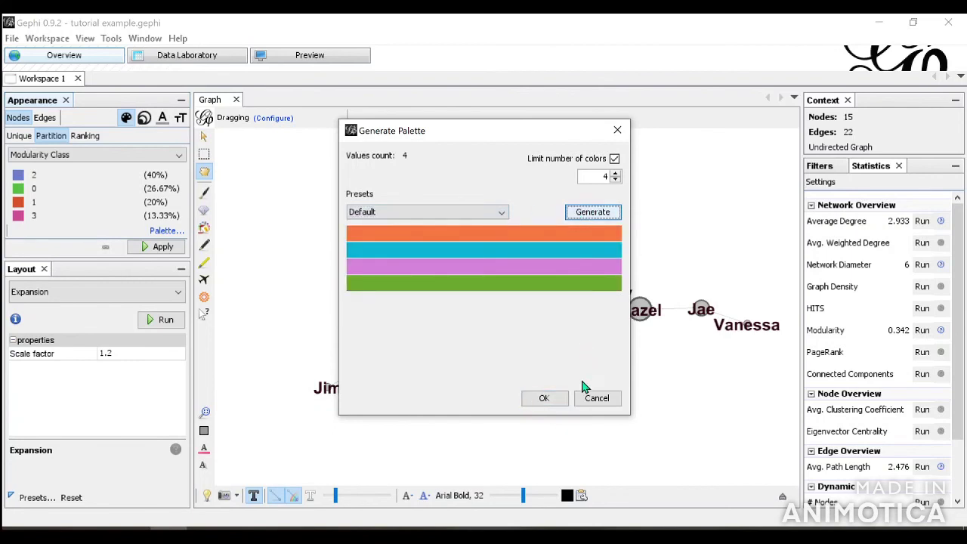
click(543, 398)
click(169, 250)
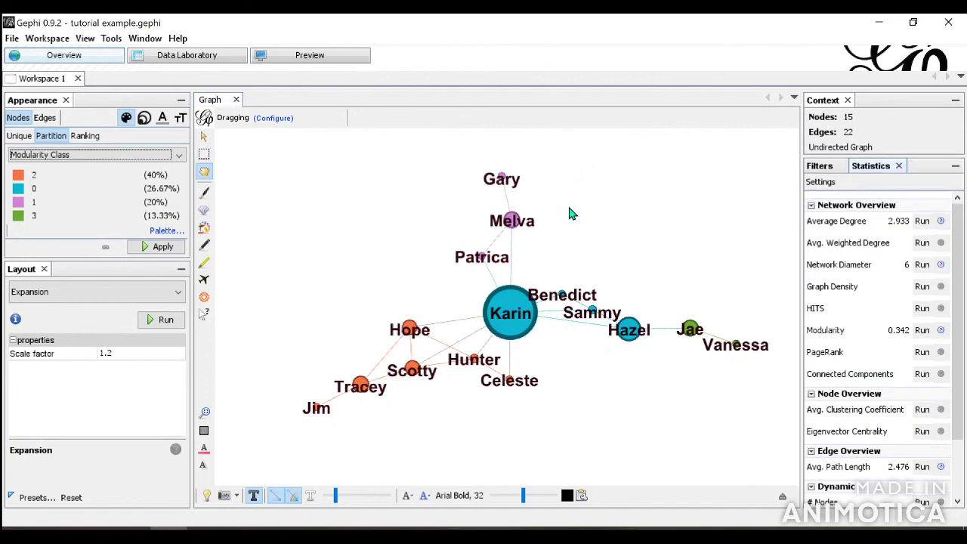
Render the community-coloured graph in Preview using the Default preset
click(318, 60)
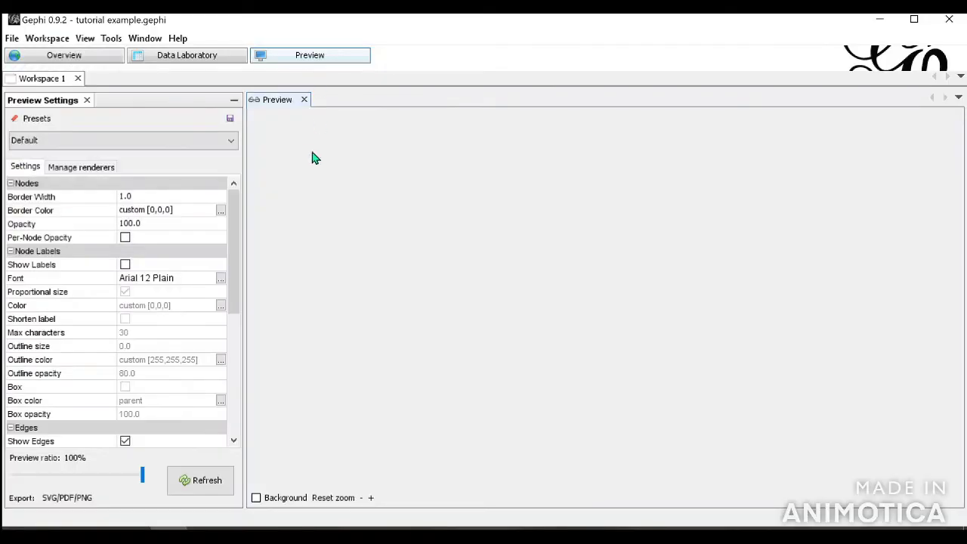
click(127, 144)
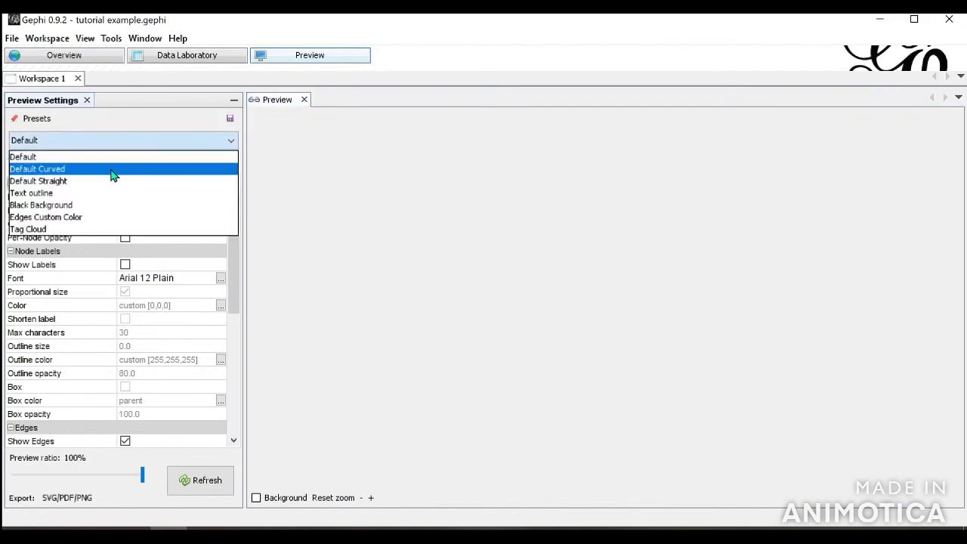
click(99, 157)
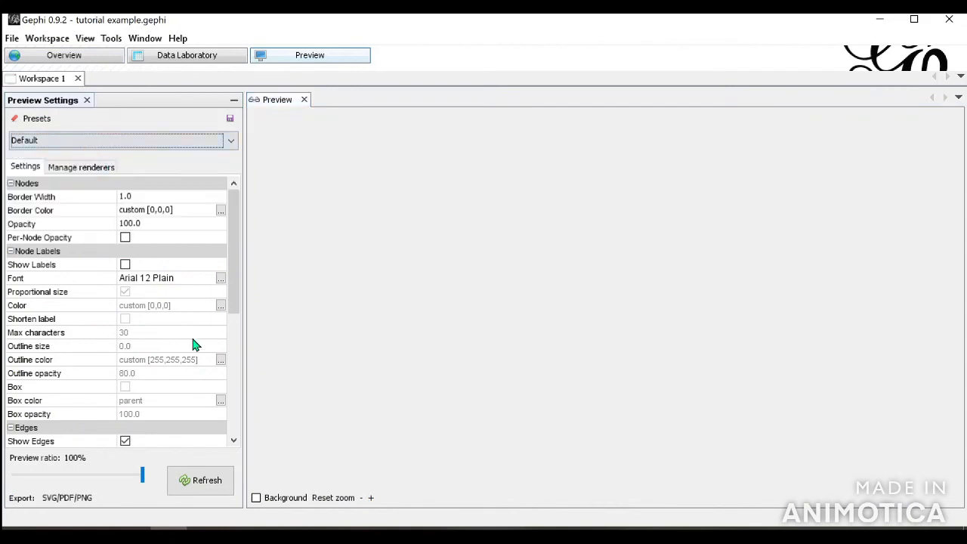
click(201, 481)
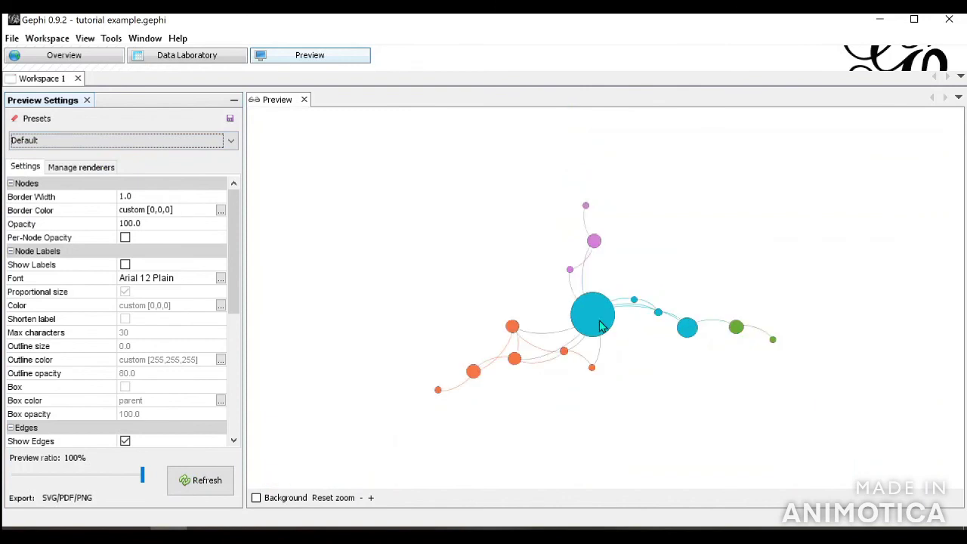
scroll(601, 320, up, 5)
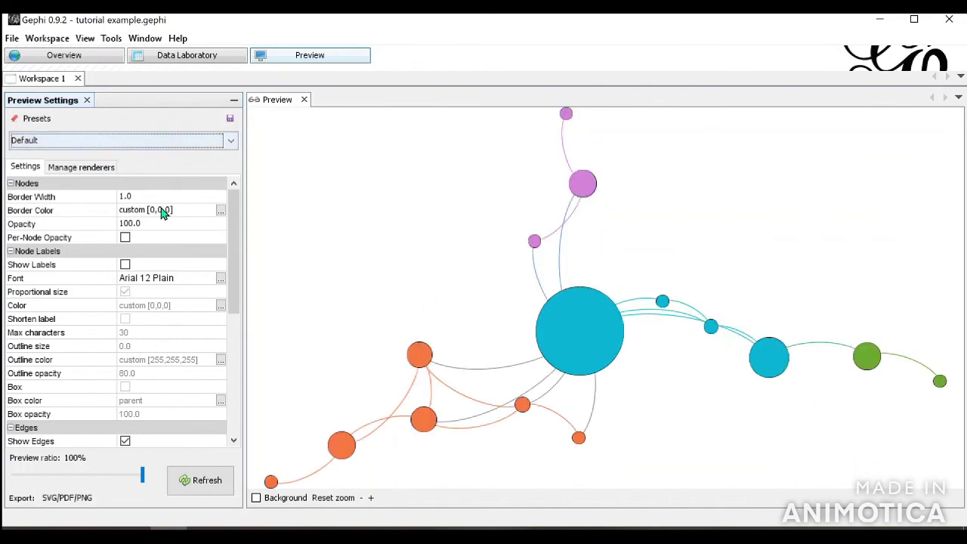
Re-render the preview with node labels and straight edges, fit it to view, then return to Overview
click(126, 265)
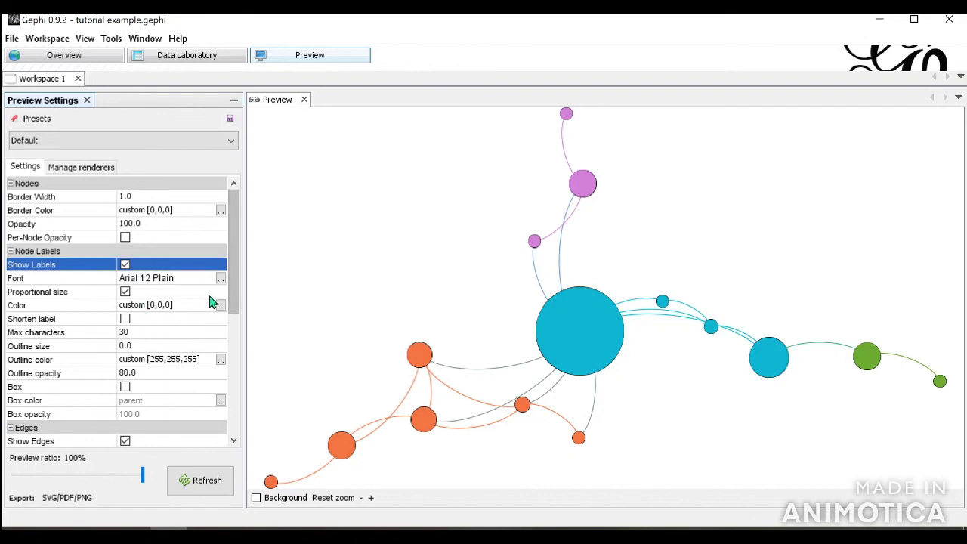
drag(234, 290, 228, 352)
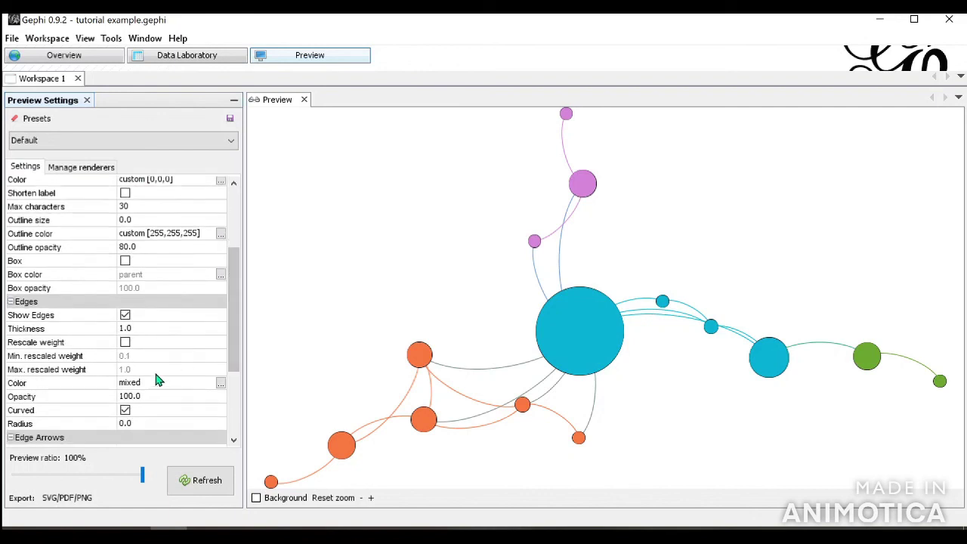
click(125, 410)
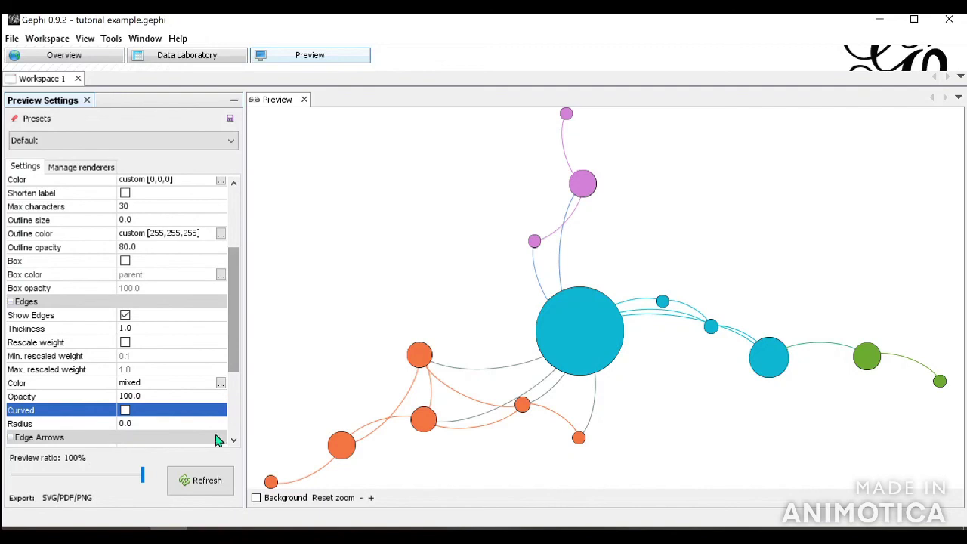
click(215, 484)
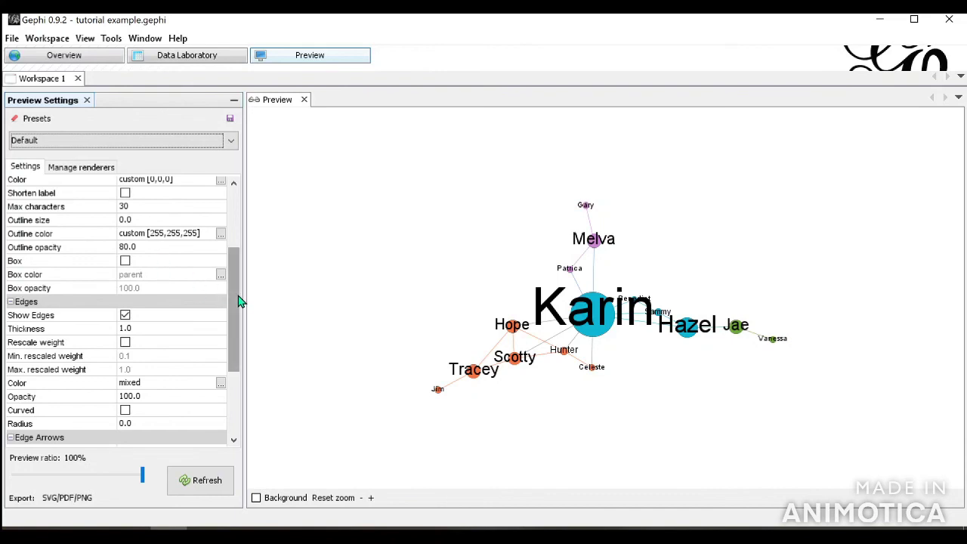
click(336, 498)
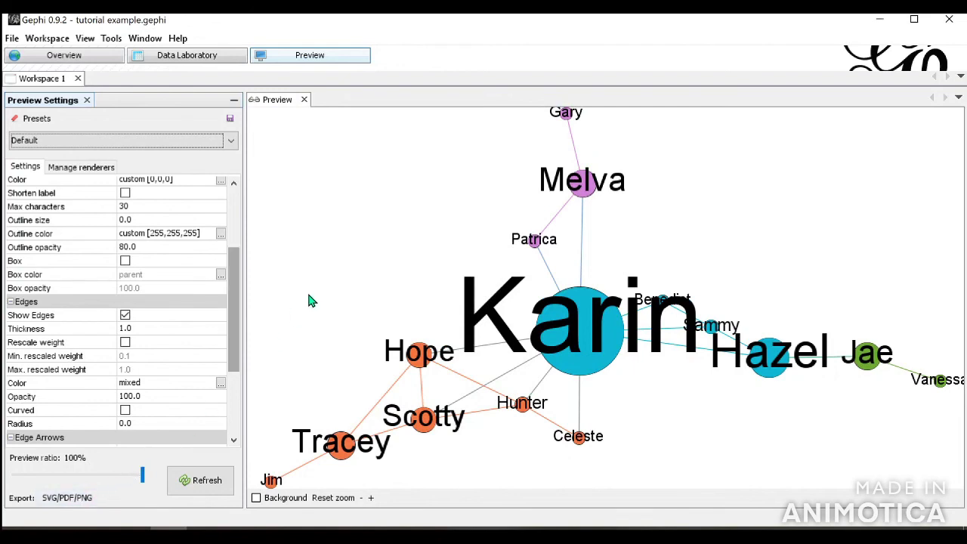
click(88, 58)
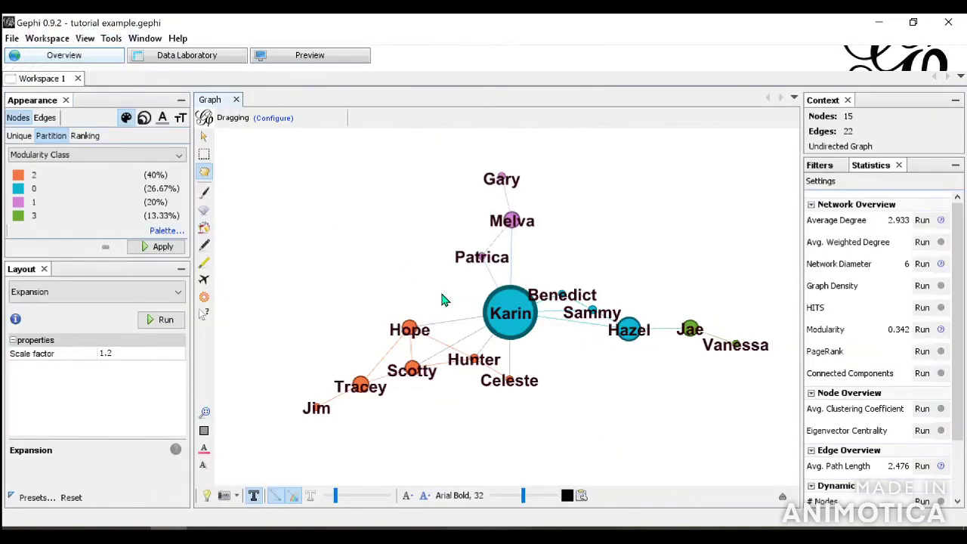